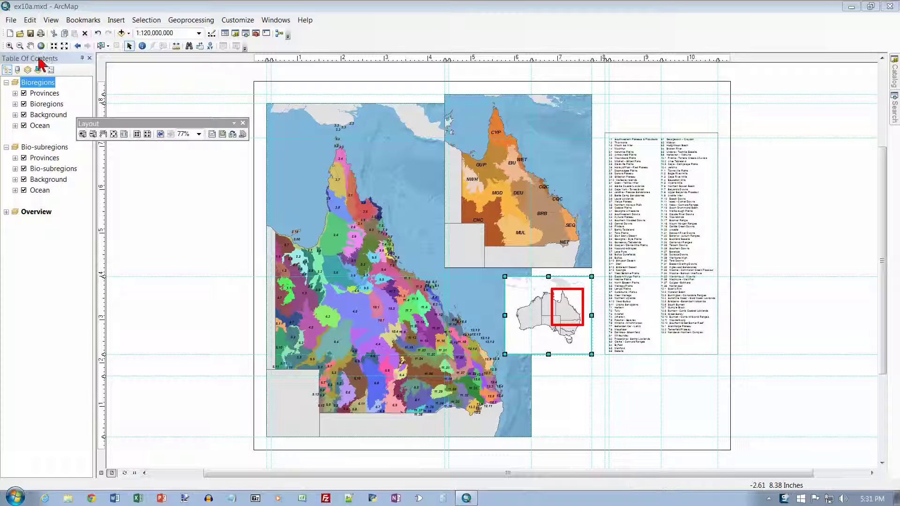
# Step: Open the map document ex10b.mxd from the Chapter10 folder and show the whole layout page
pyautogui.click(11, 21)
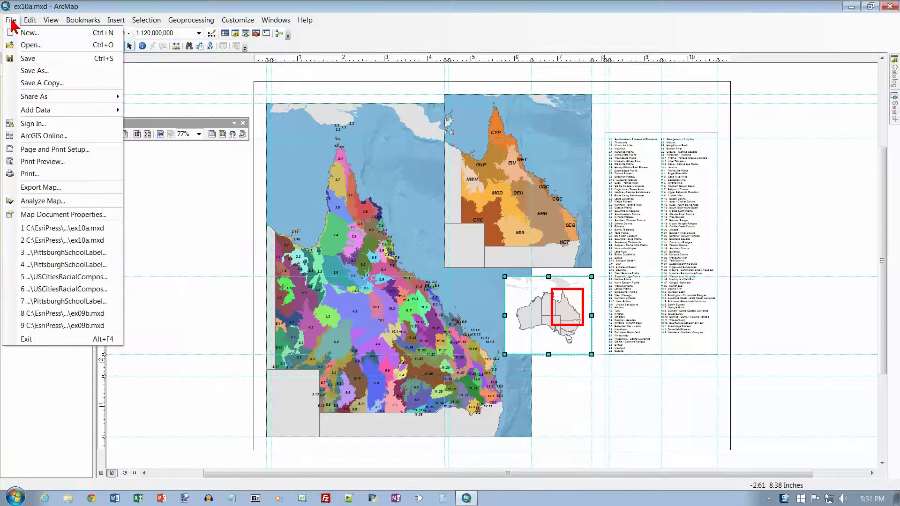
pyautogui.click(29, 45)
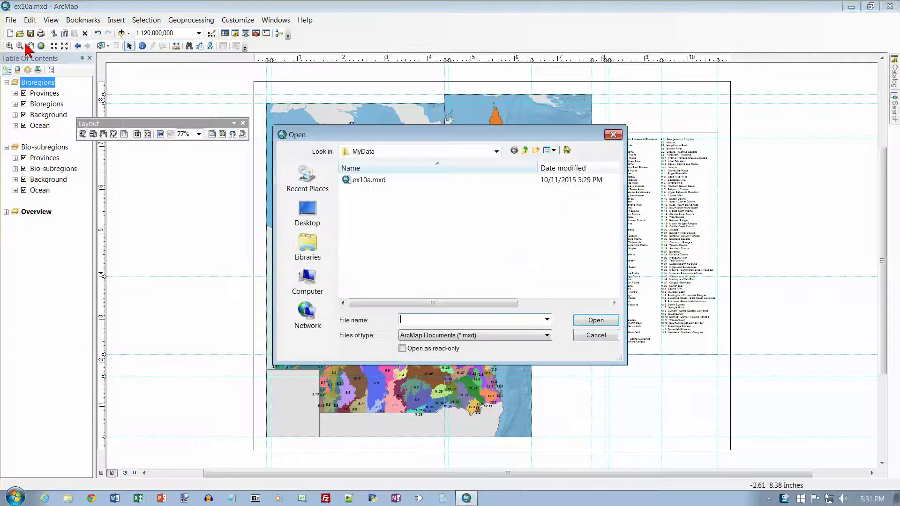
pyautogui.click(525, 150)
pyautogui.click(369, 214)
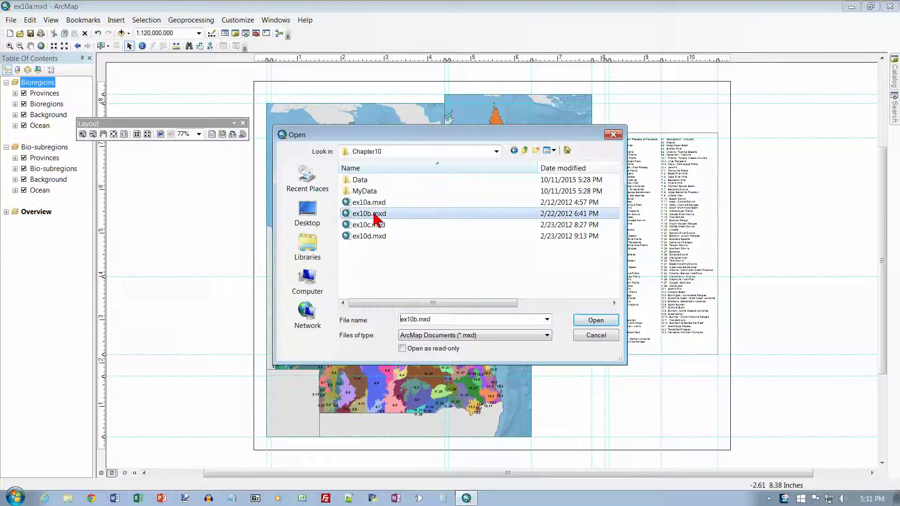
pyautogui.click(604, 322)
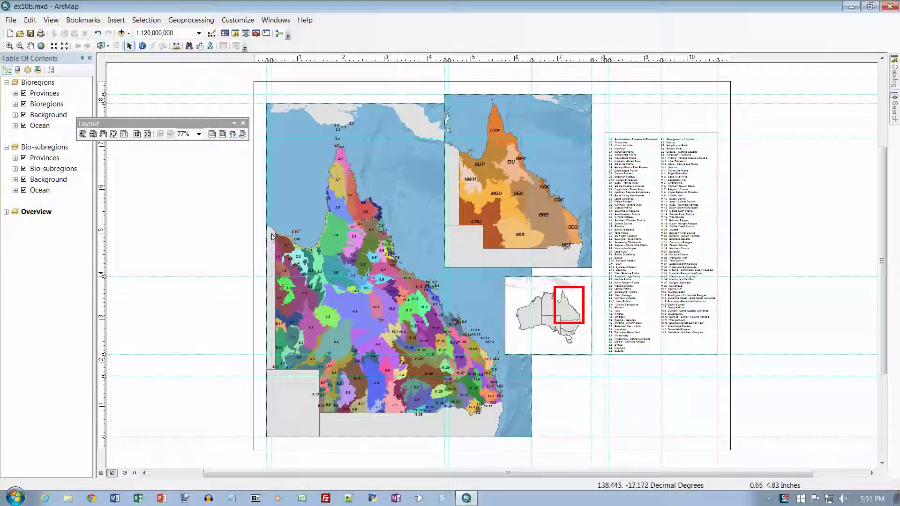
pyautogui.click(114, 135)
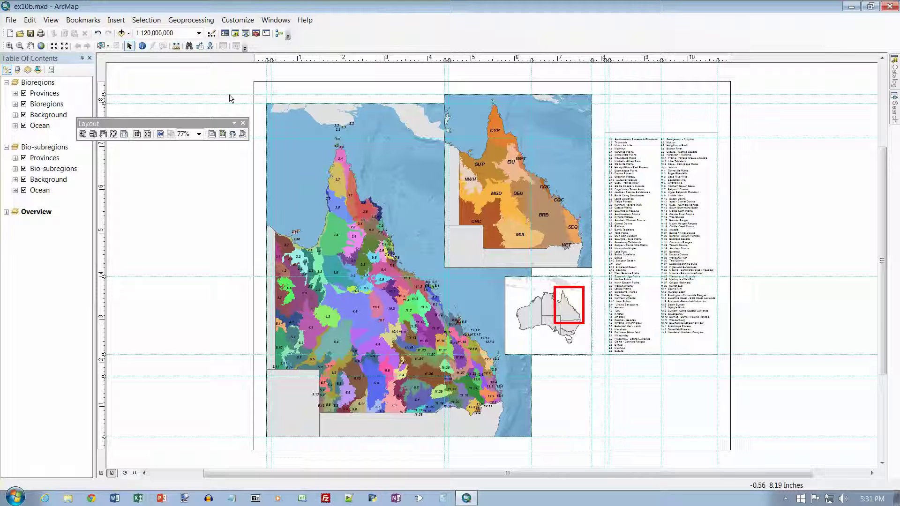
pyautogui.click(117, 23)
pyautogui.click(130, 47)
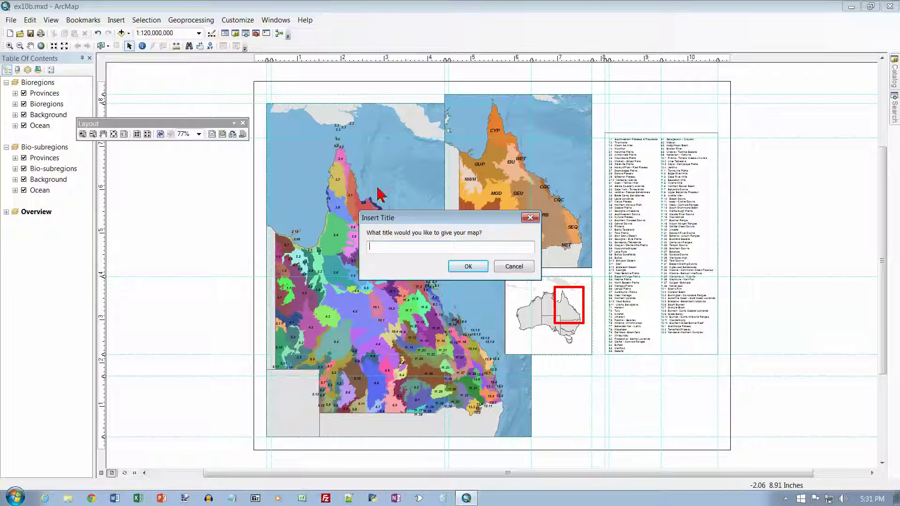
pyautogui.click(530, 217)
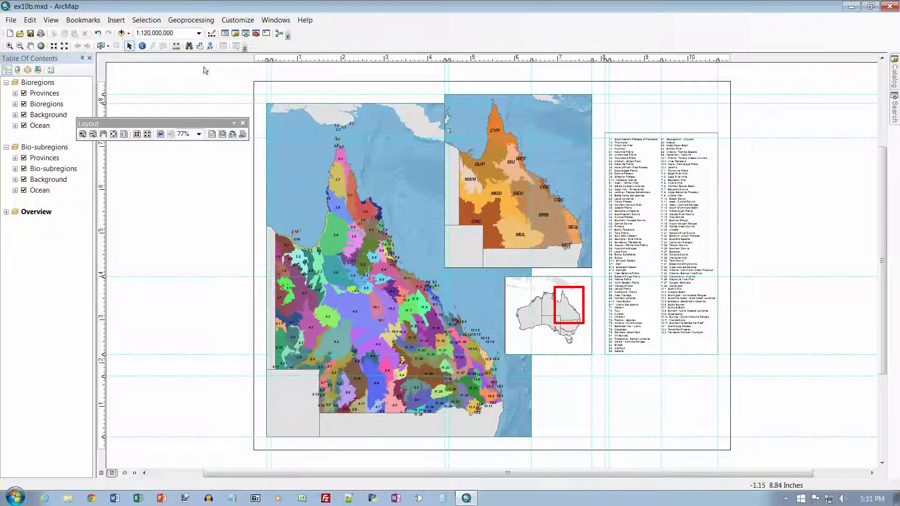
# Step: Insert the map title "Bioregions and Bio-subregions" on the layout page
pyautogui.click(123, 22)
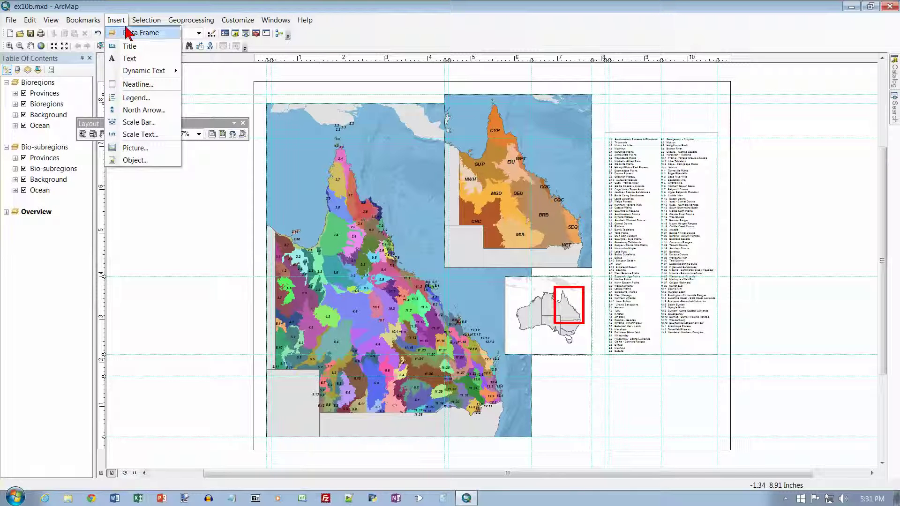
pyautogui.click(130, 46)
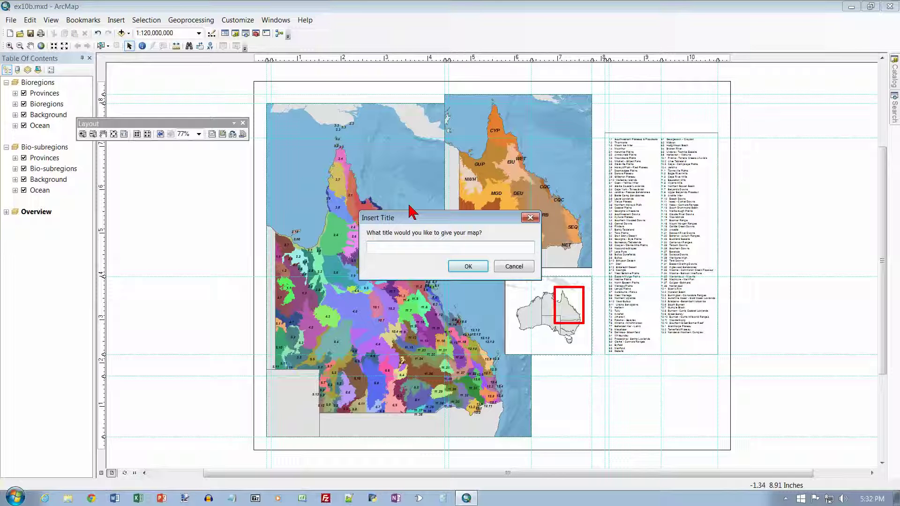
pyautogui.write('Bioregions and Bio-subregions')
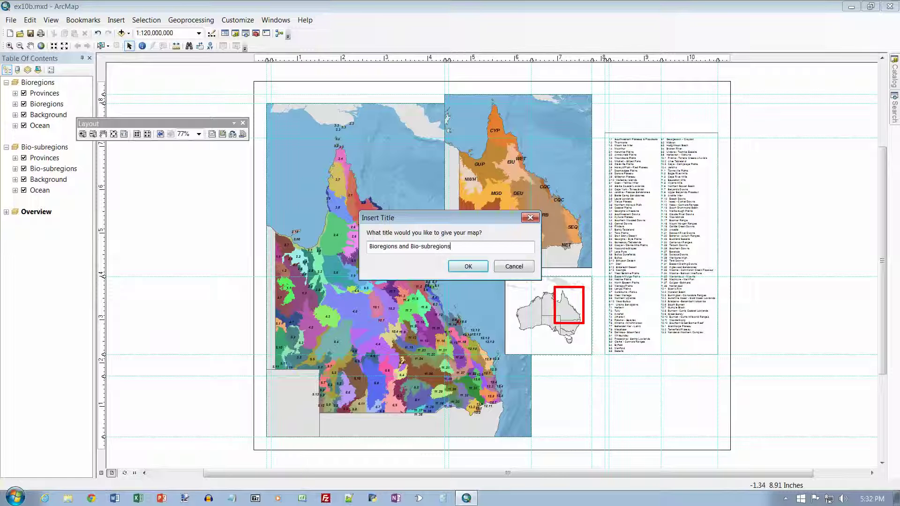
pyautogui.press('Return')
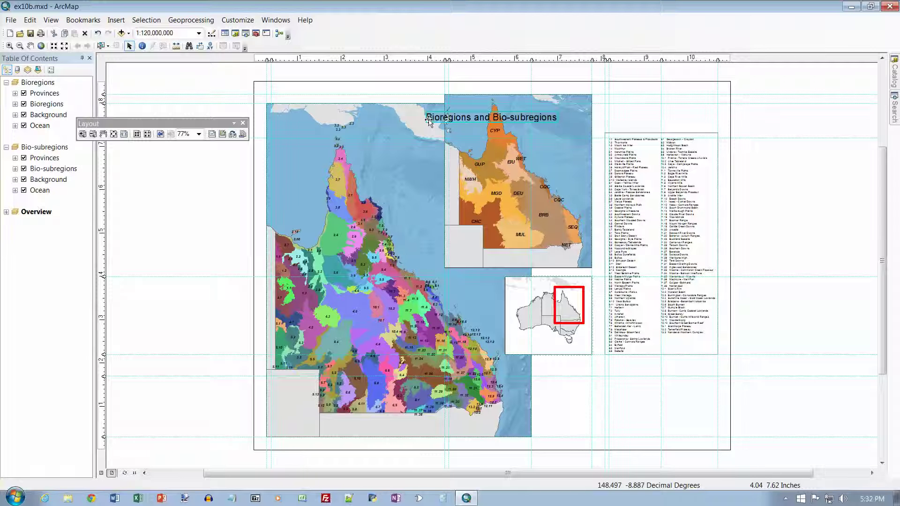
# Step: Move the title to just below the legend, aligning its top and right edges with the guides there
pyautogui.moveTo(478, 127); pyautogui.dragTo(608, 421)
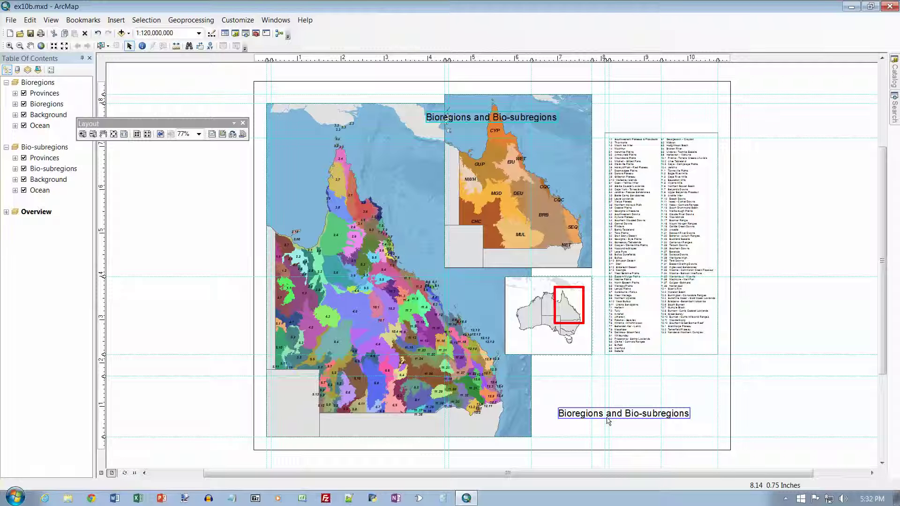
pyautogui.moveTo(608, 420); pyautogui.dragTo(632, 434)
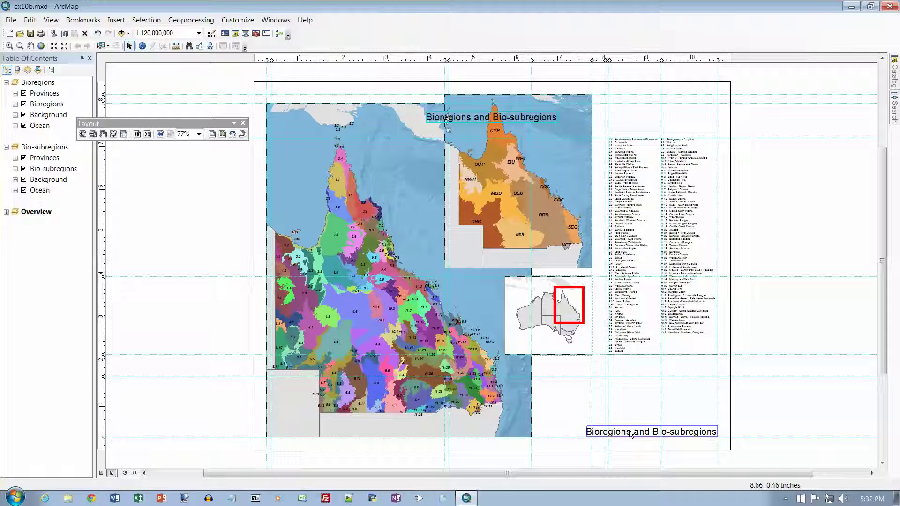
pyautogui.moveTo(632, 434); pyautogui.dragTo(637, 394)
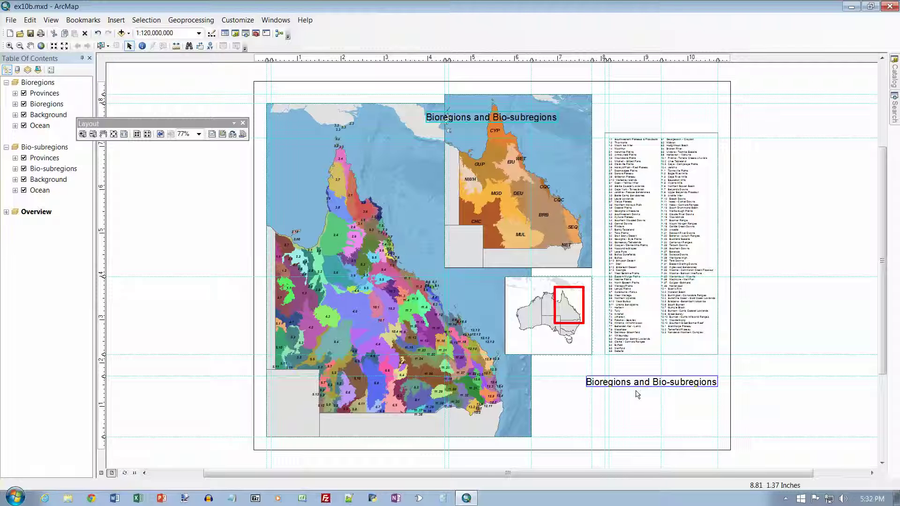
pyautogui.moveTo(638, 395); pyautogui.dragTo(637, 394)
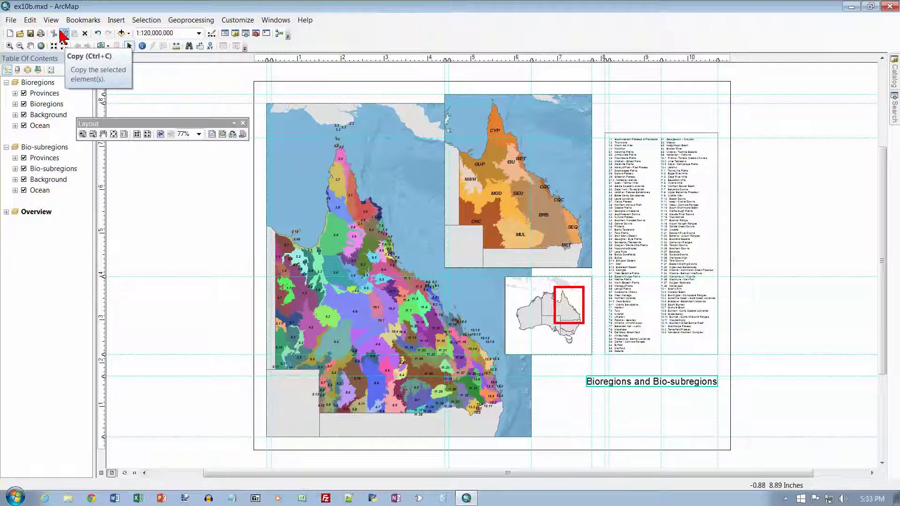
# Step: Display the Draw toolbar for formatting the layout text
pyautogui.click(239, 25)
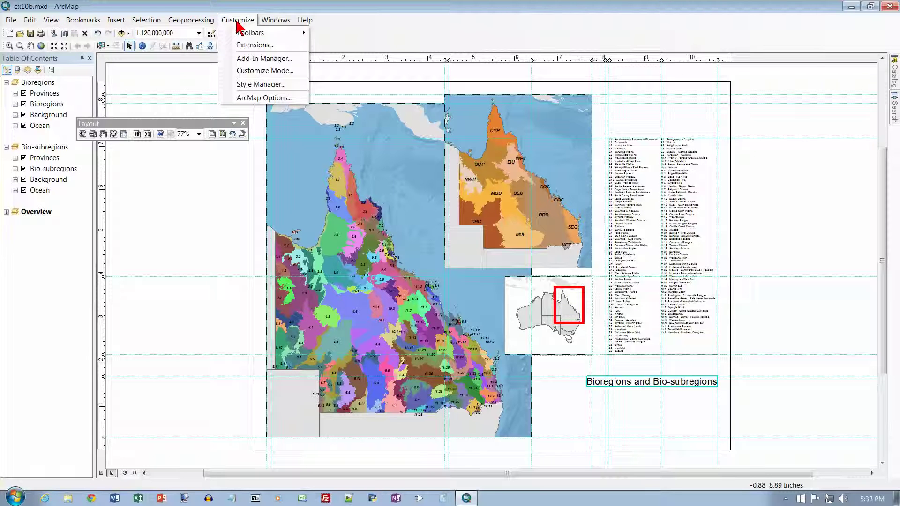
pyautogui.moveTo(249, 34)
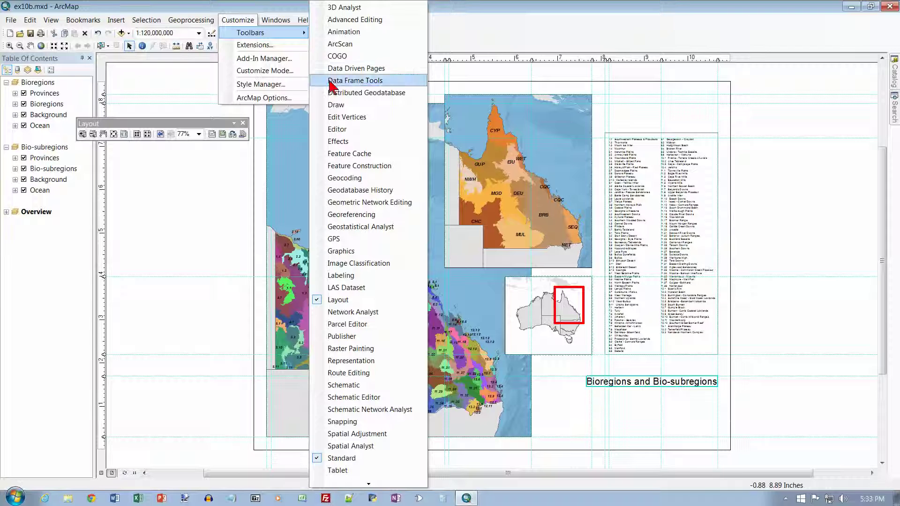
pyautogui.click(336, 106)
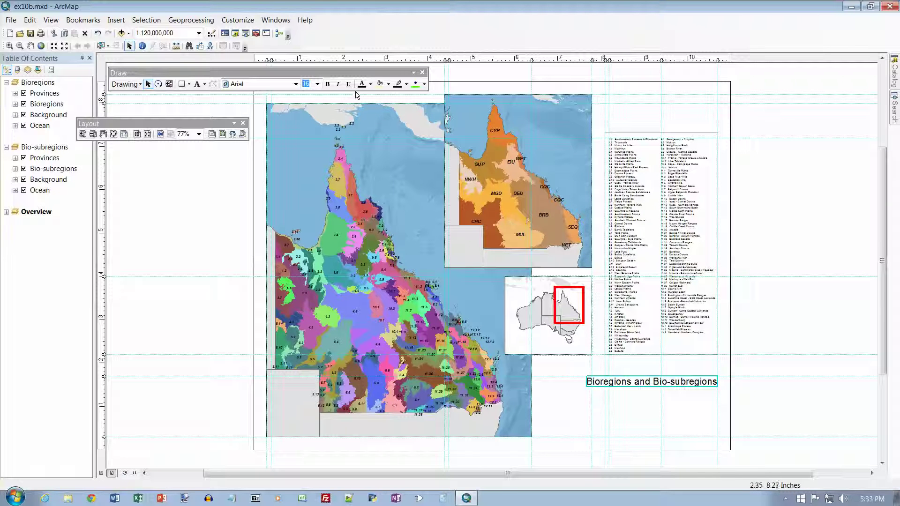
# Step: Format the title as 20-point bold and realign its right edge with the guide at the legend's right side
pyautogui.click(313, 87)
pyautogui.write('20')
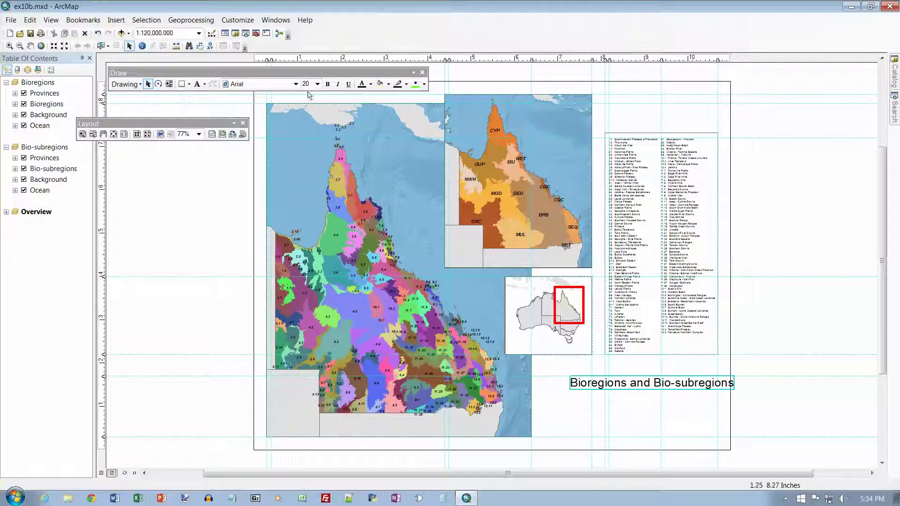
pyautogui.click(328, 87)
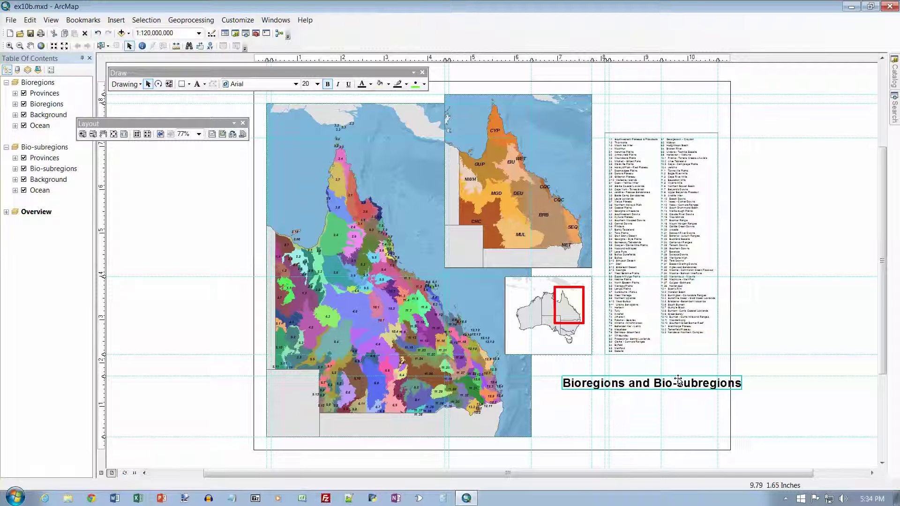
pyautogui.moveTo(679, 380)
pyautogui.mouseDown()
pyautogui.moveTo(655, 381)
pyautogui.moveTo(678, 380)
pyautogui.mouseUp()
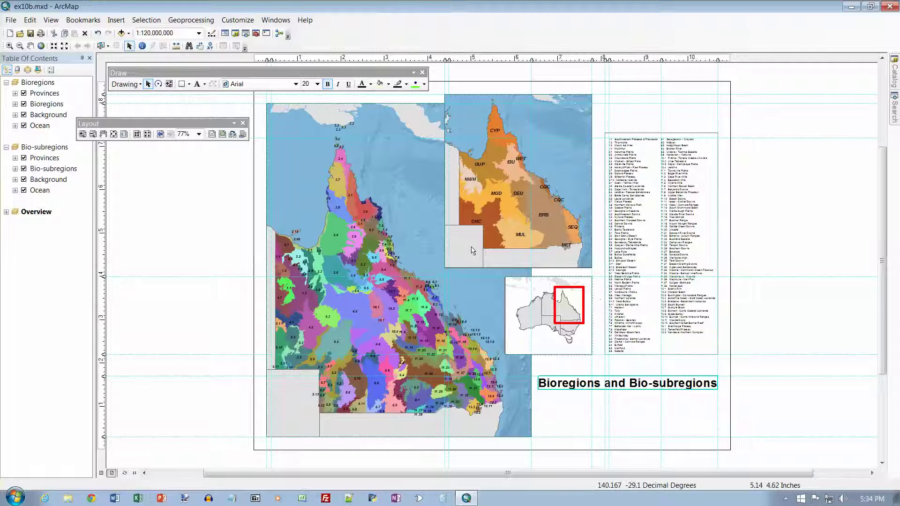
# Step: Insert a second title element on the layout and place it directly beneath the main title
pyautogui.click(123, 26)
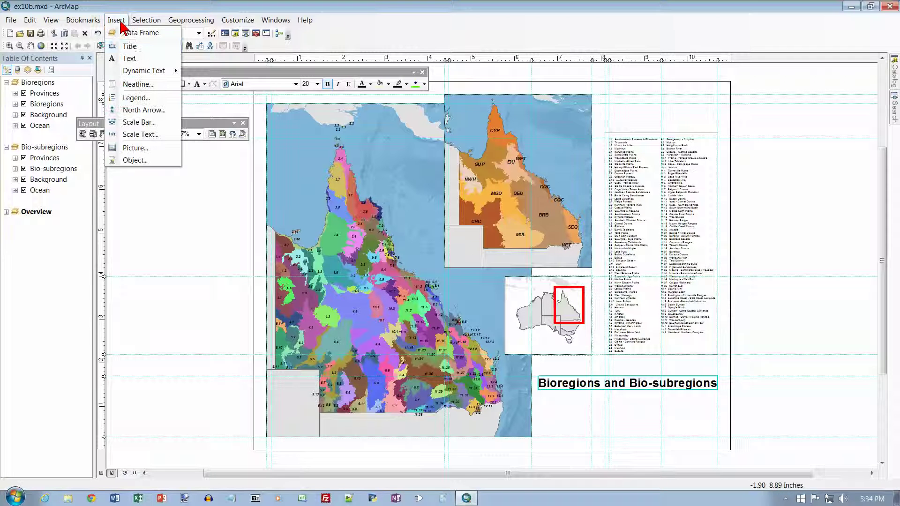
pyautogui.click(133, 33)
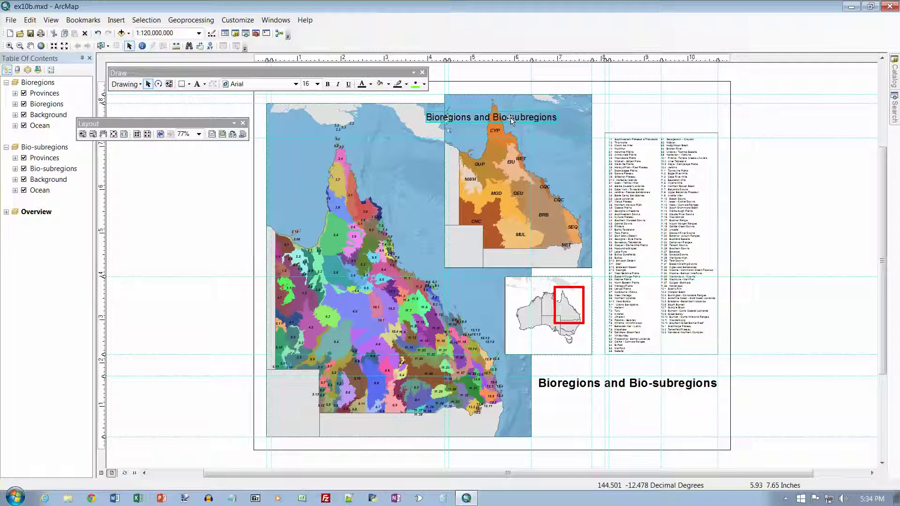
pyautogui.moveTo(511, 120); pyautogui.dragTo(656, 403)
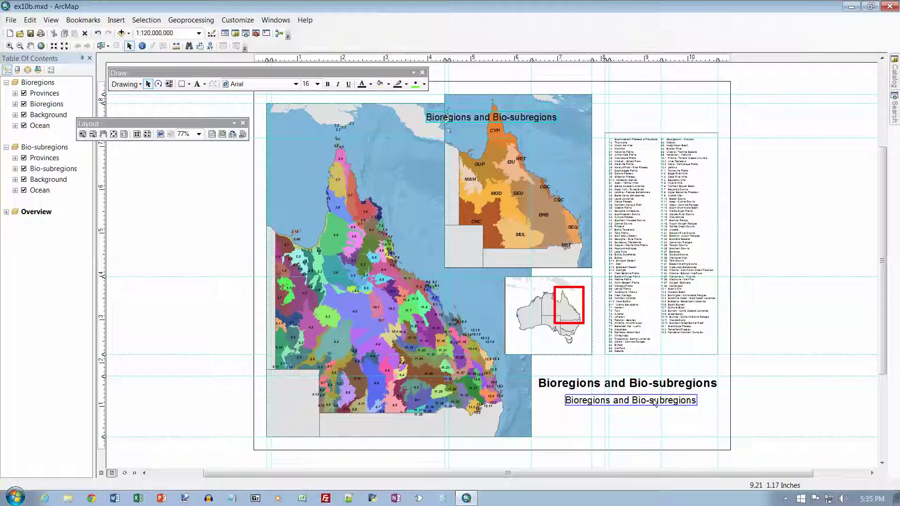
pyautogui.press('Delete')
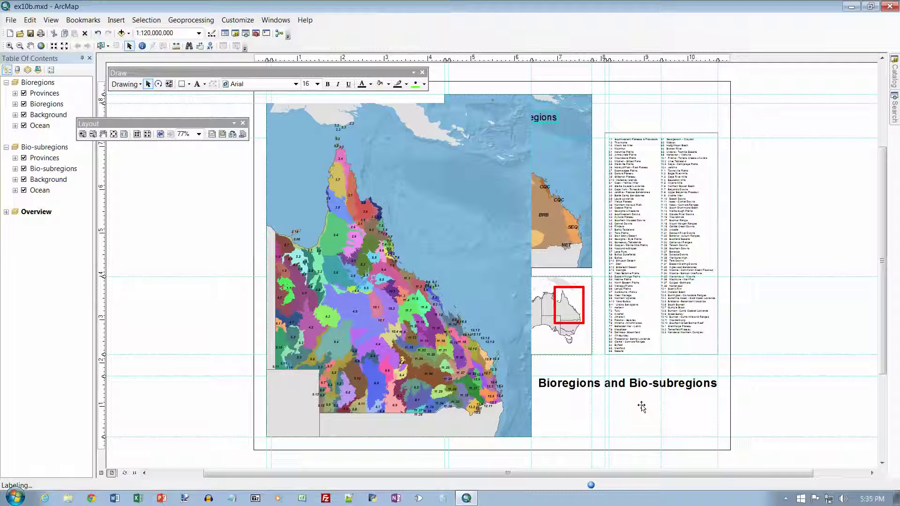
pyautogui.hotkey('ctrl', 'z')
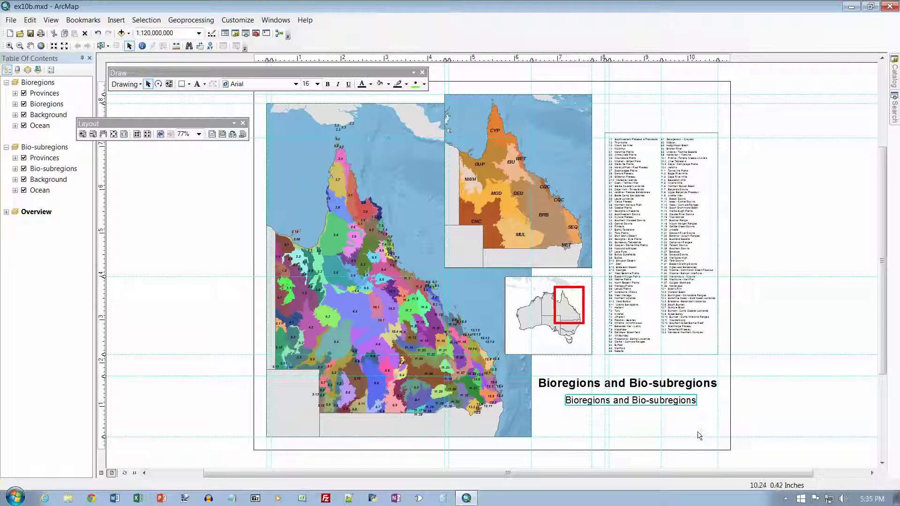
# Step: Replace the second title's dynamic text with "Queensland, Australia"
pyautogui.doubleClick(657, 401)
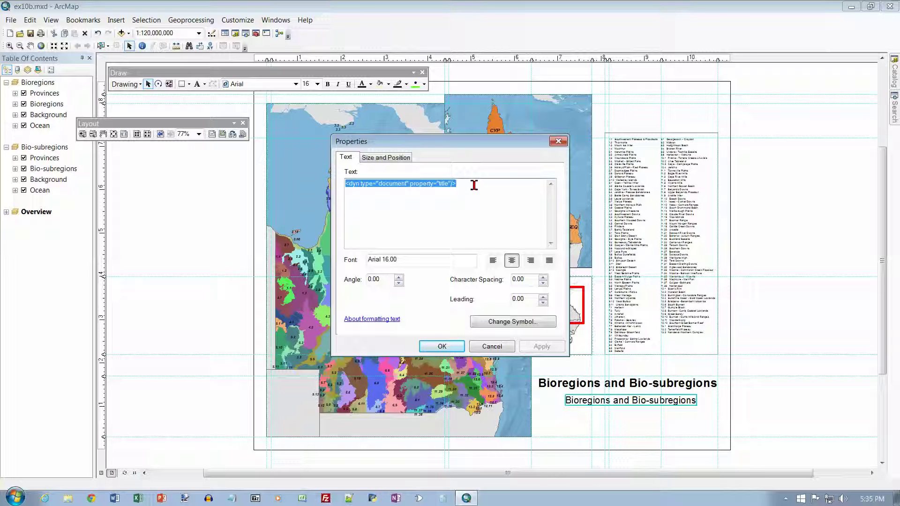
pyautogui.write('Q')
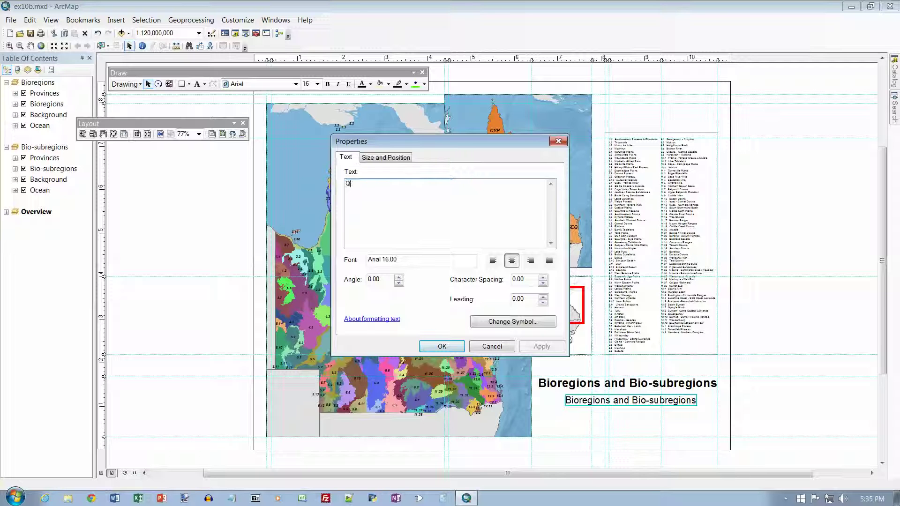
pyautogui.write('ueenslnd, ')
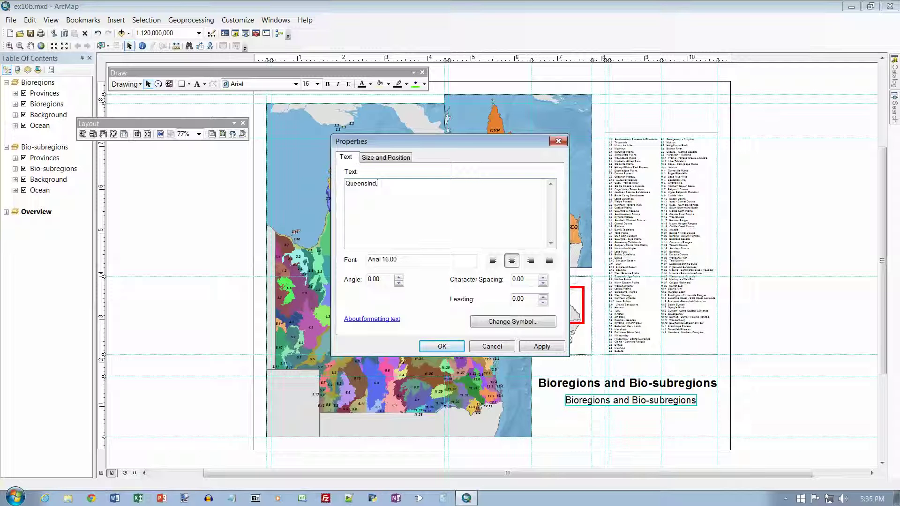
pyautogui.write('and')
# Step: Change the subtitle's text symbol to size 14 italic
pyautogui.click(522, 324)
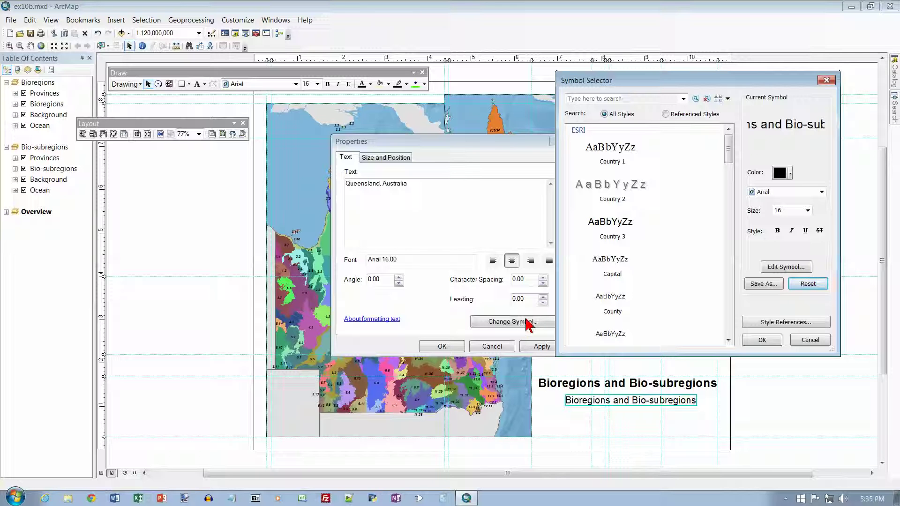
pyautogui.click(807, 211)
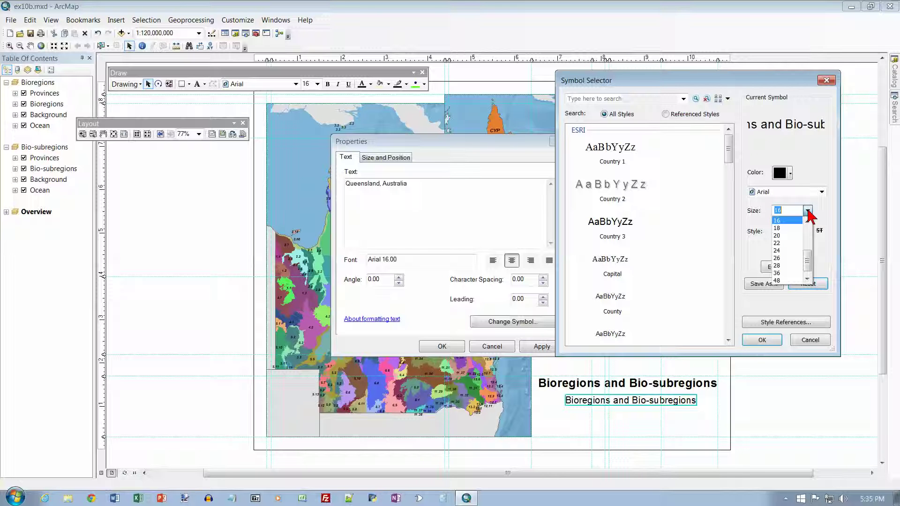
pyautogui.scroll(1, 799, 228)
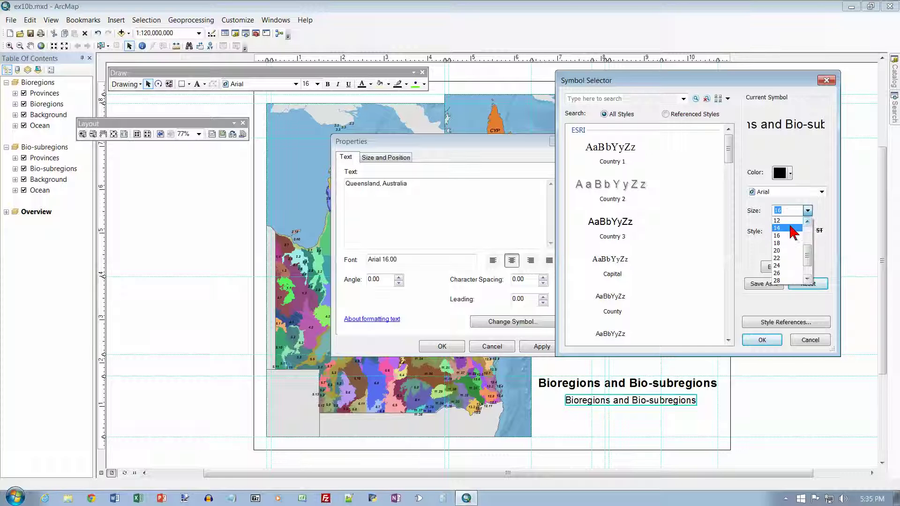
pyautogui.click(793, 227)
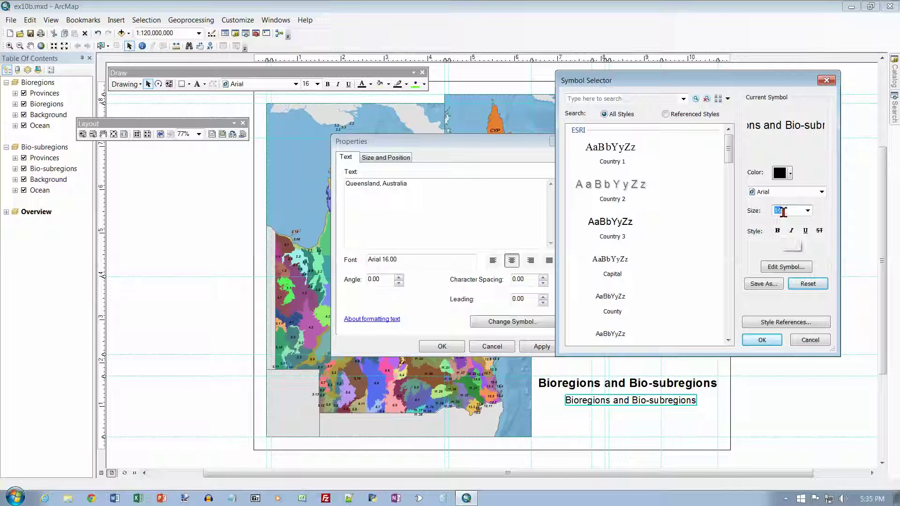
pyautogui.click(791, 230)
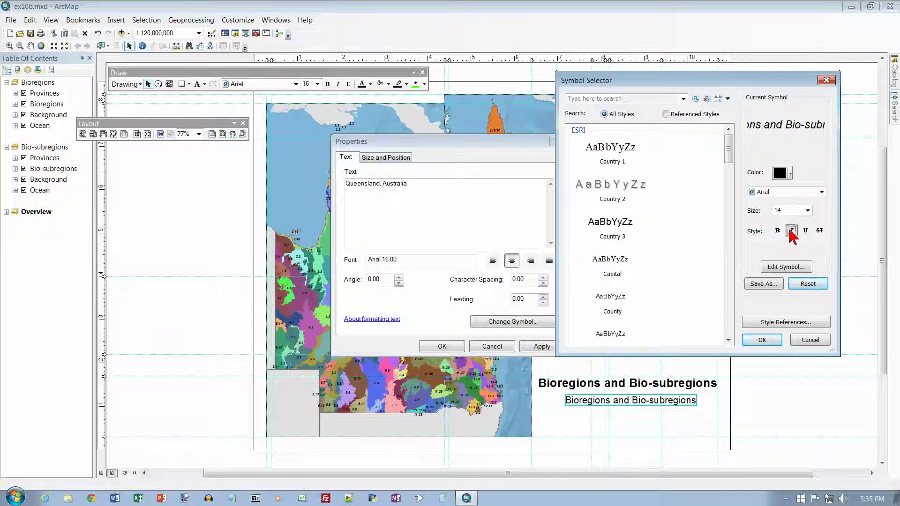
pyautogui.click(769, 342)
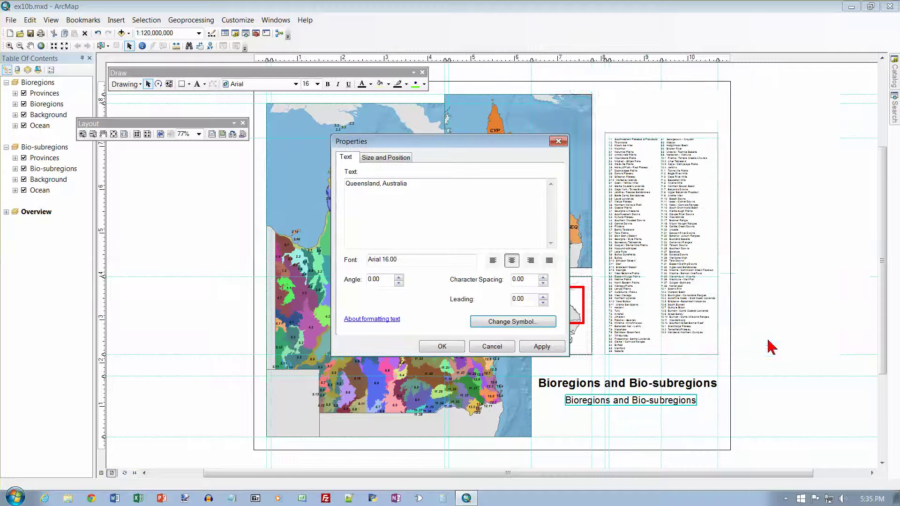
# Step: Confirm the subtitle's properties and draw a rectangle text box about 4.04 by 0.71 in directly beneath the subtitle
pyautogui.click(449, 348)
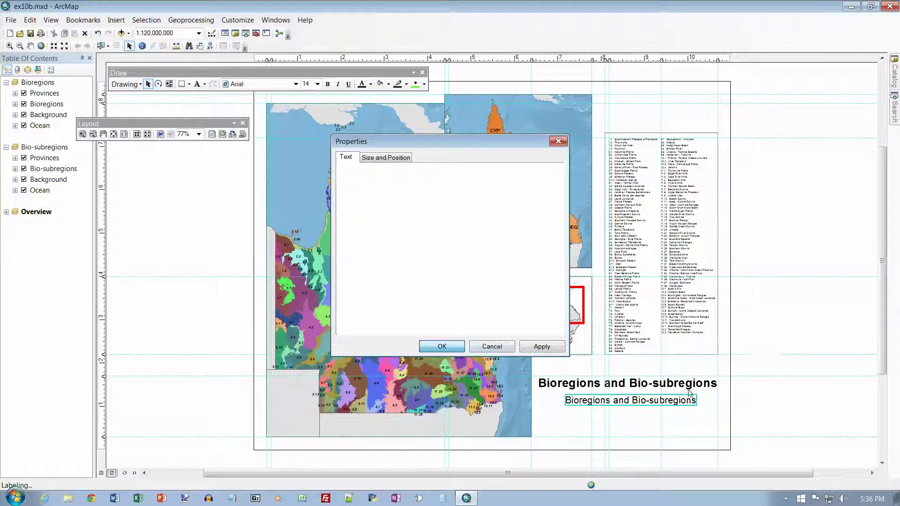
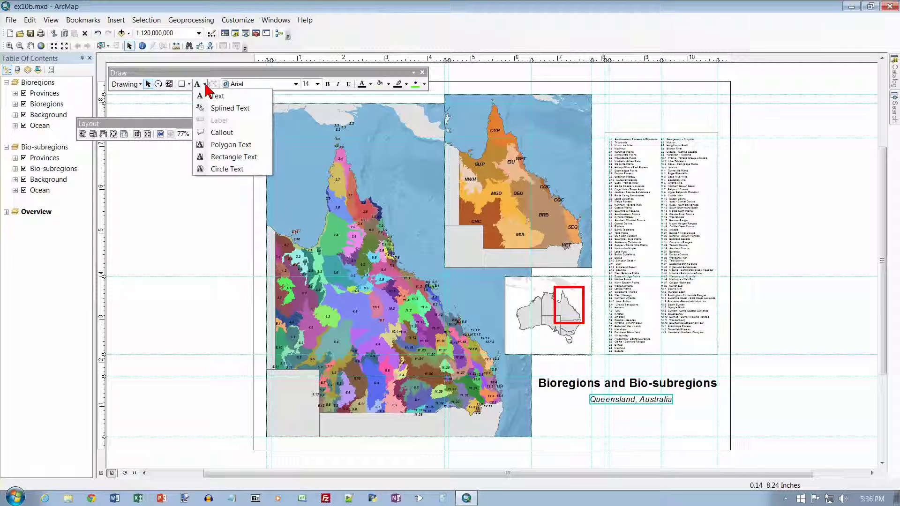
pyautogui.click(230, 160)
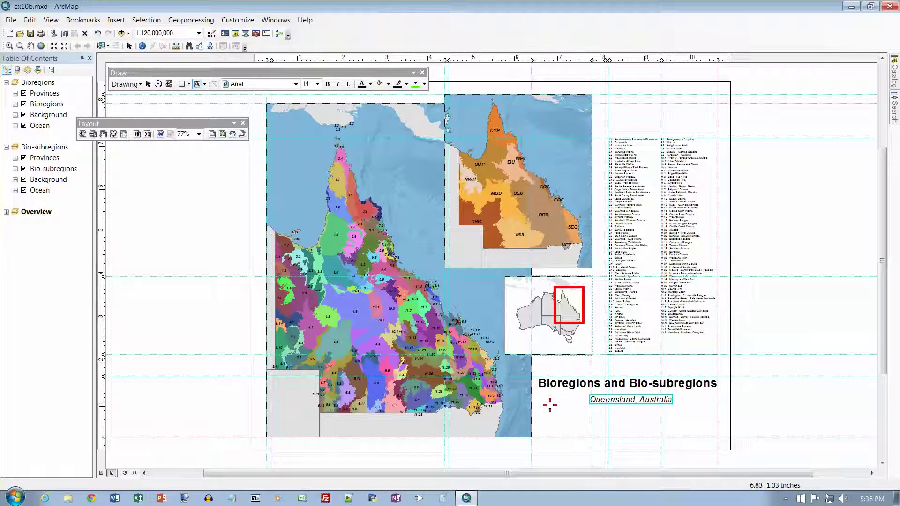
pyautogui.moveTo(542, 406); pyautogui.dragTo(708, 435)
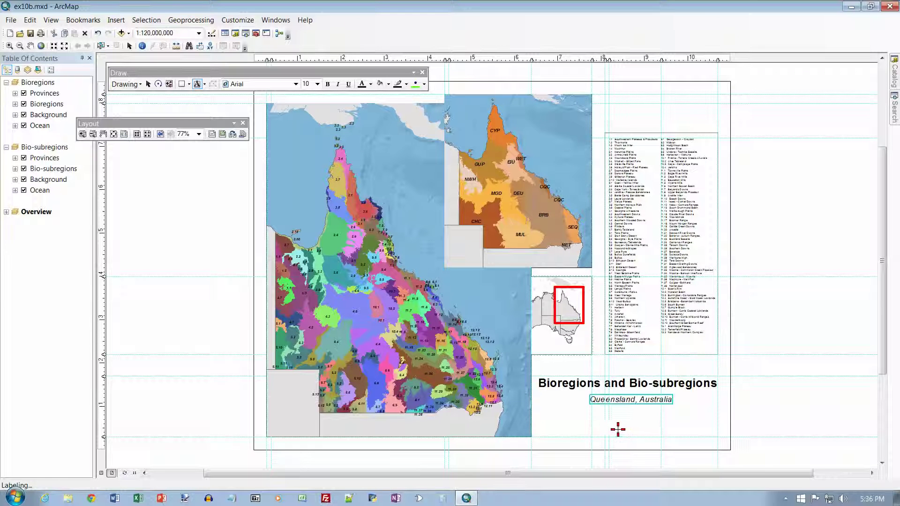
# Step: Fill the rectangle with the left-aligned text "This map depicts the biogeographic regions and subregions of Queensland, Australila. Data created by the Queensland Government Information Service."
pyautogui.doubleClick(618, 427)
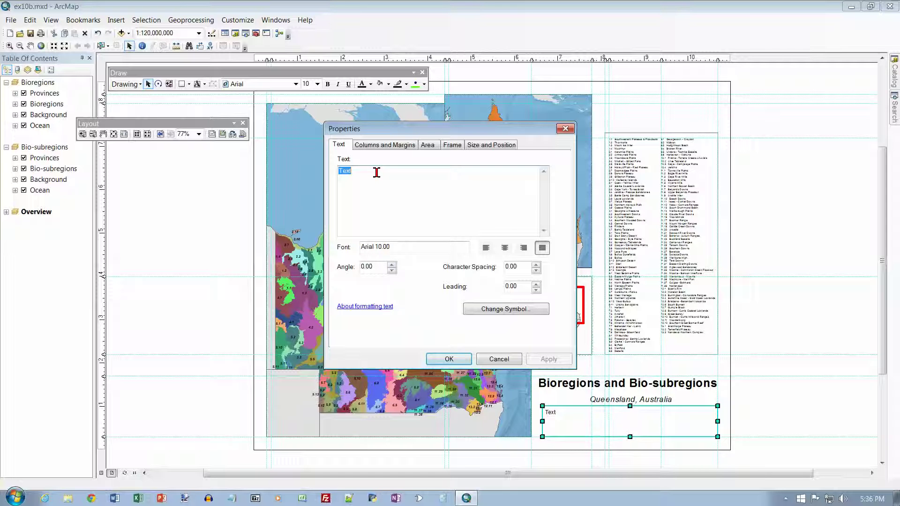
pyautogui.write('This ')
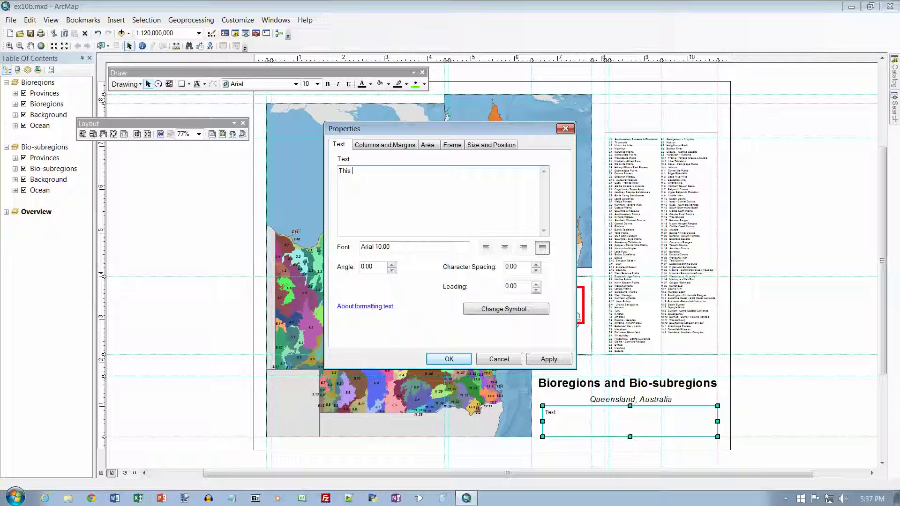
pyautogui.write('map depicts the biogeographic regsion')
pyautogui.press('BackSpace')
pyautogui.press('BackSpace')
pyautogui.press('BackSpace')
pyautogui.write('ions')
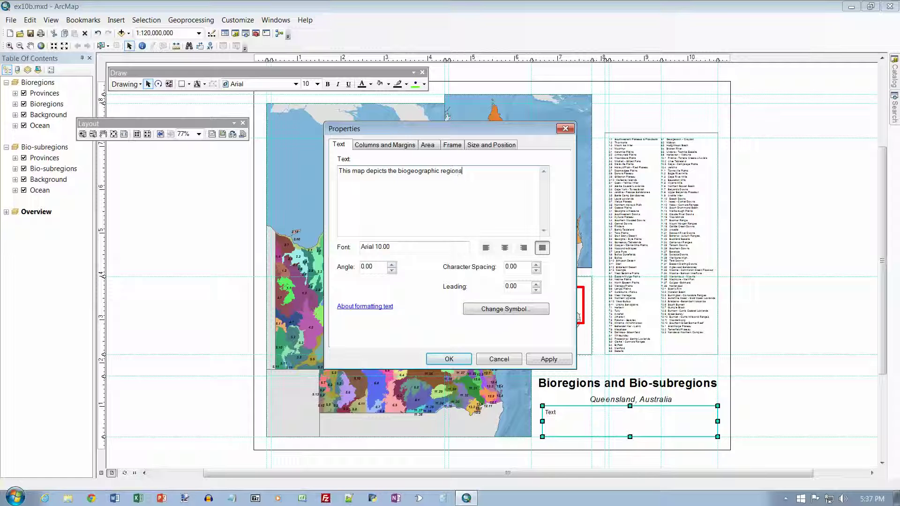
pyautogui.write(' and sub')
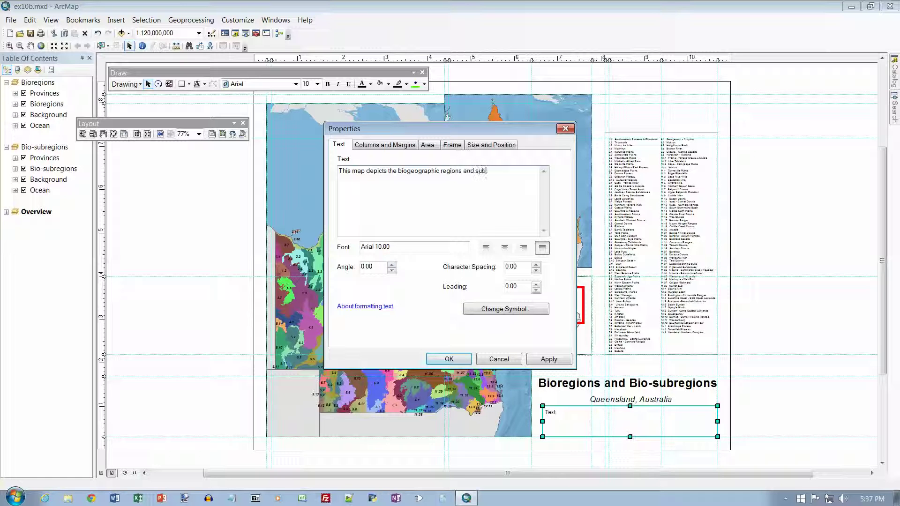
pyautogui.write('regions of Quee')
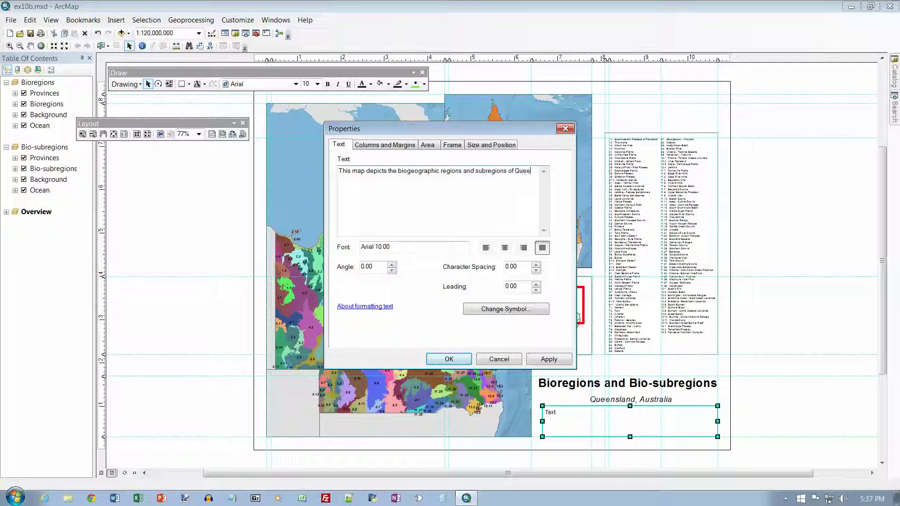
pyautogui.write('nsland, Australia. Dat')
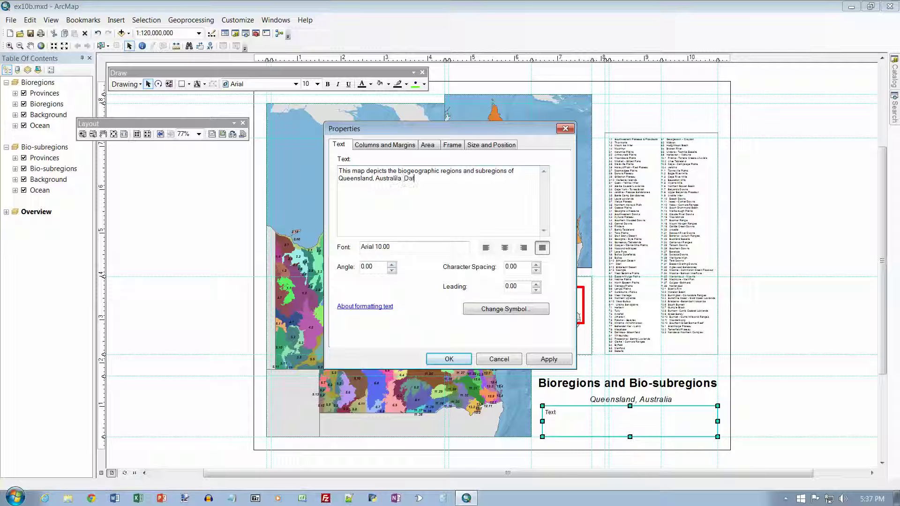
pyautogui.write('a created by the Queensland ')
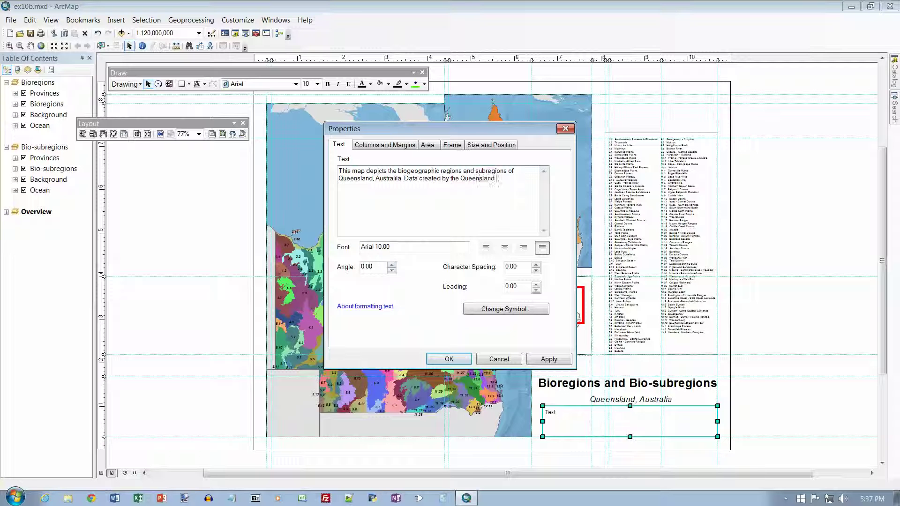
pyautogui.write('Government')
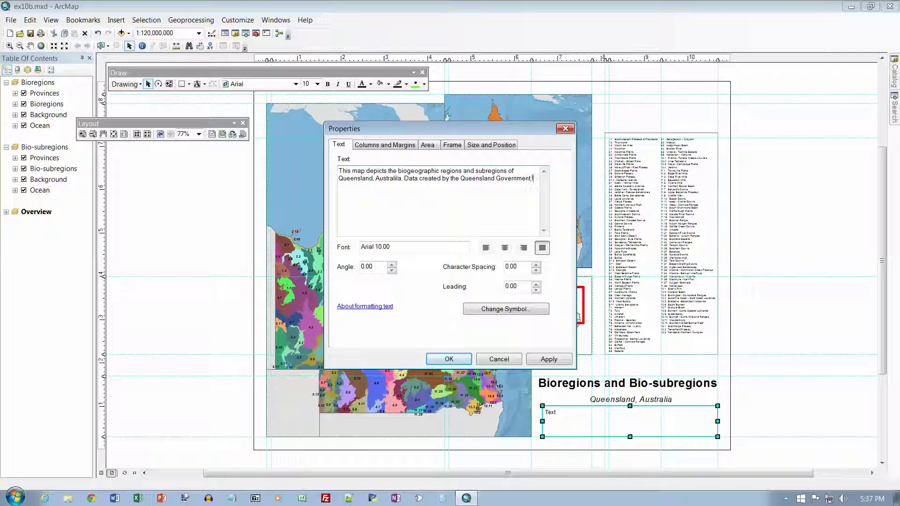
pyautogui.write(' Information Service.')
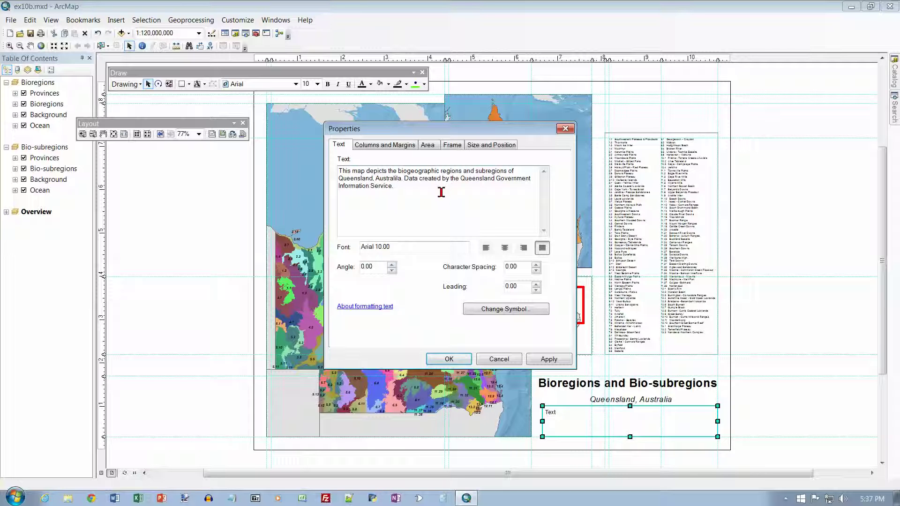
pyautogui.click(487, 248)
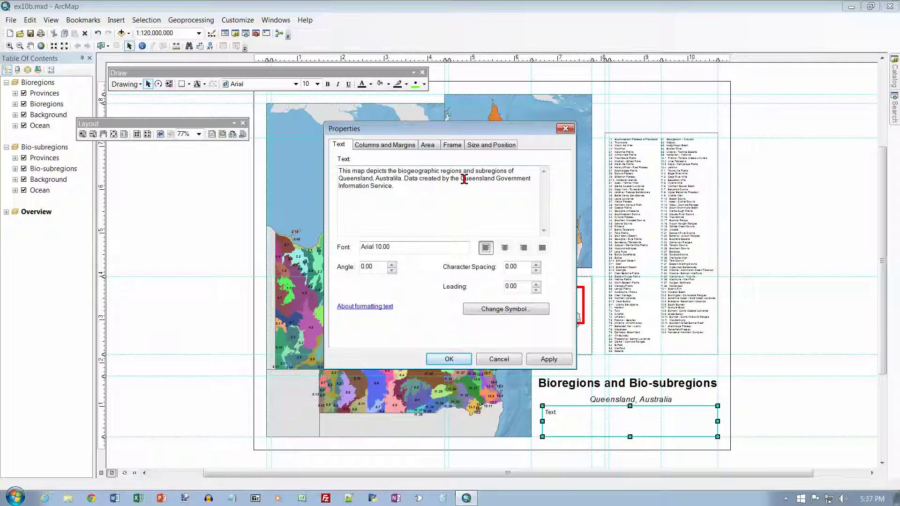
# Step: Set the description box's size to 4 in wide and 0.65 in high and apply its properties
pyautogui.click(488, 147)
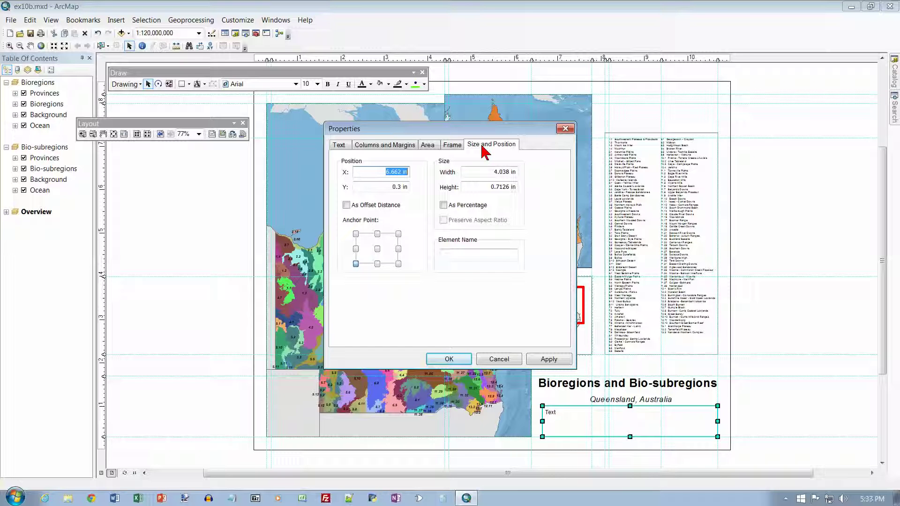
pyautogui.click(513, 173)
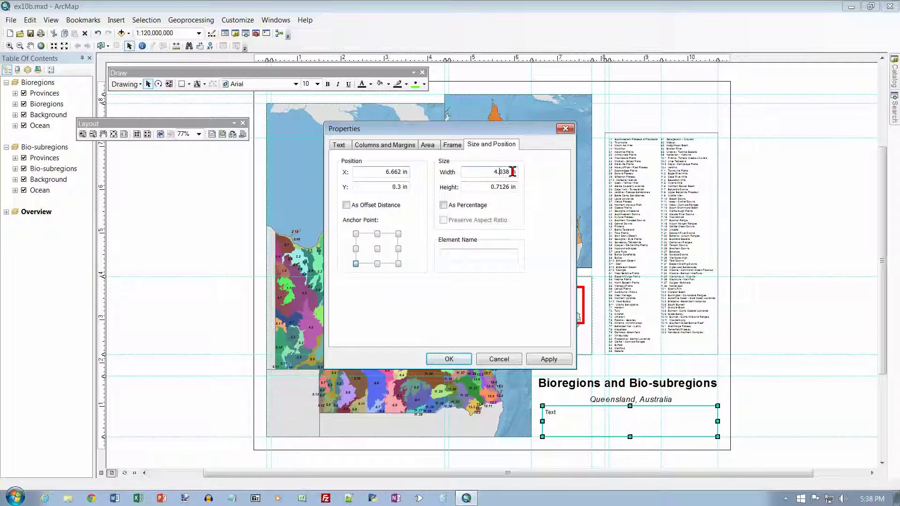
pyautogui.press('BackSpace')
pyautogui.press('BackSpace')
pyautogui.press('BackSpace')
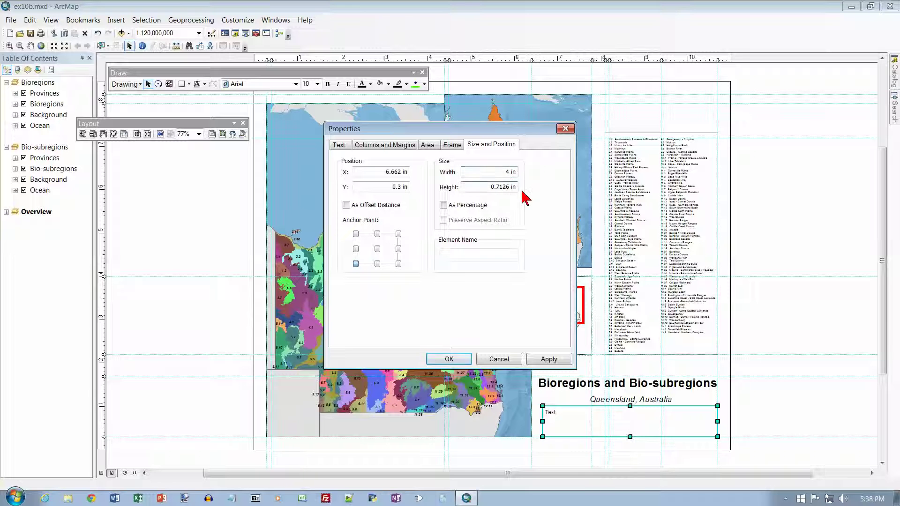
pyautogui.press('Tab')
pyautogui.press('BackSpace')
pyautogui.write('0.65')
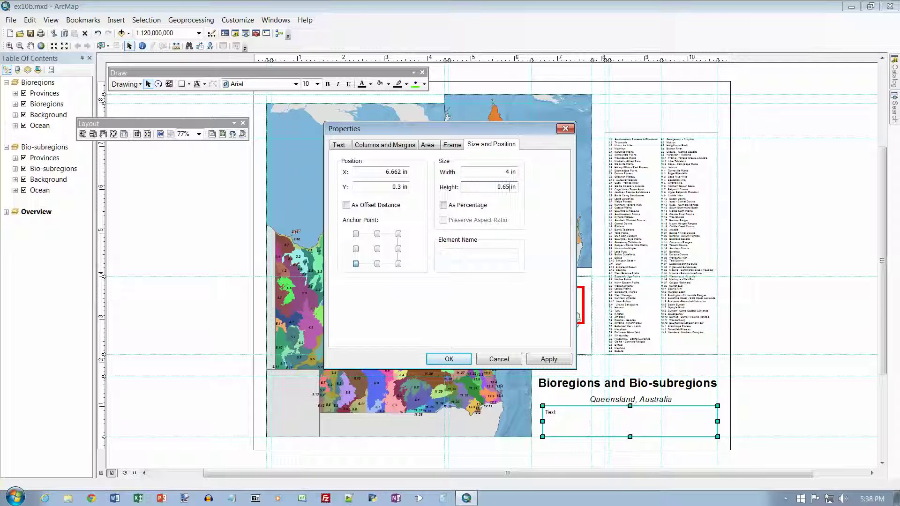
pyautogui.click(458, 359)
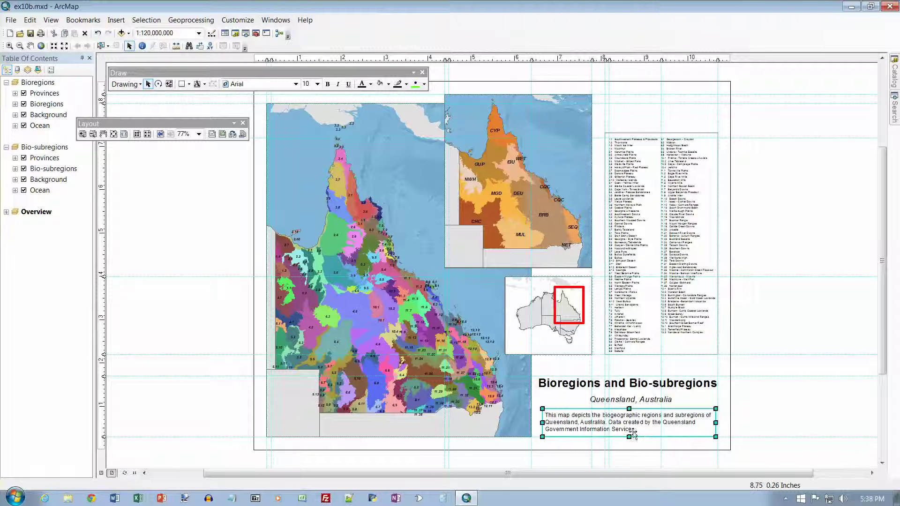
# Step: Nudge the "Queensland, Australia" subtitle up so it sits closer beneath the main title
pyautogui.click(640, 401)
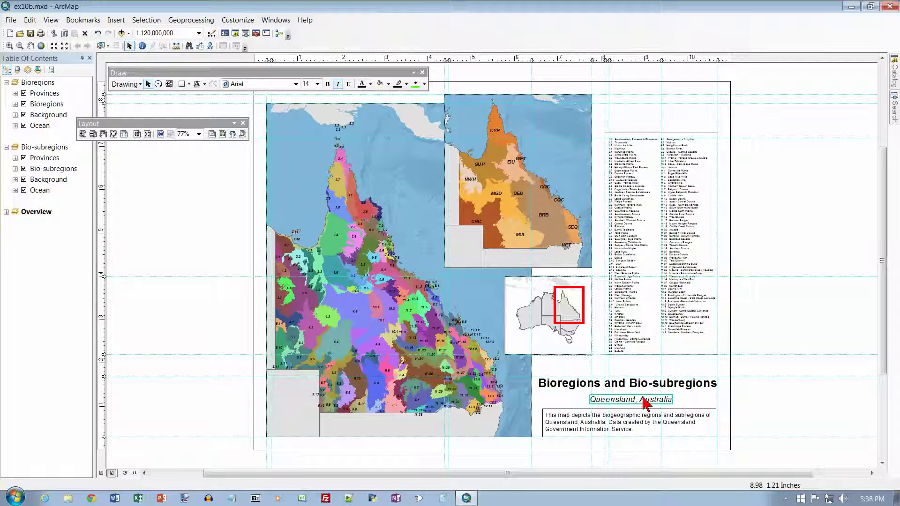
pyautogui.rightClick(643, 399)
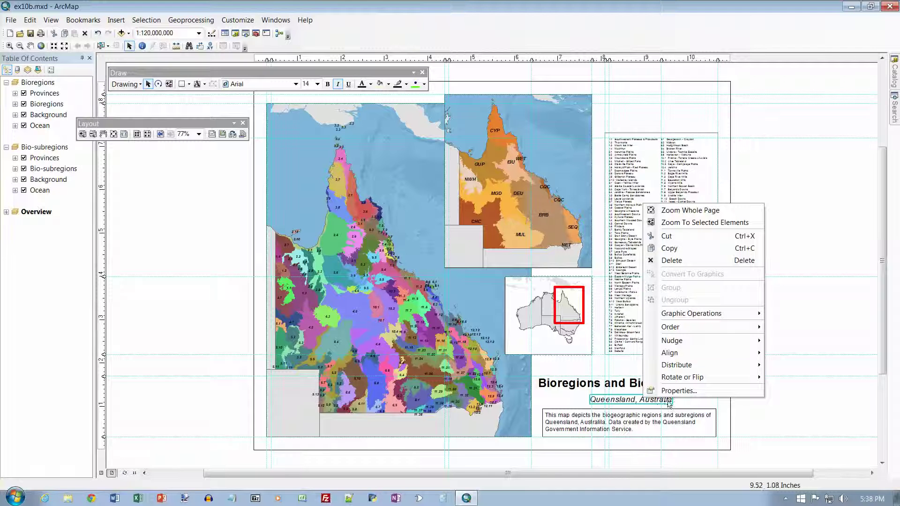
pyautogui.moveTo(702, 343)
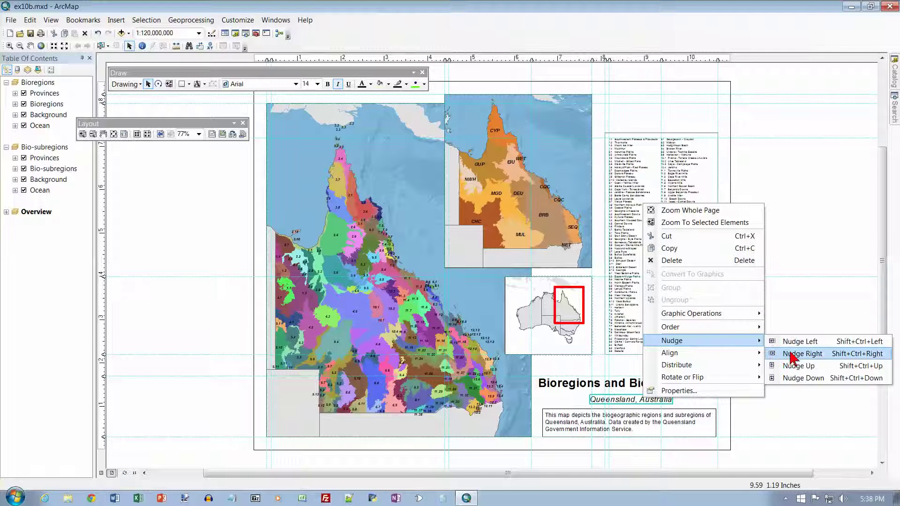
pyautogui.click(798, 369)
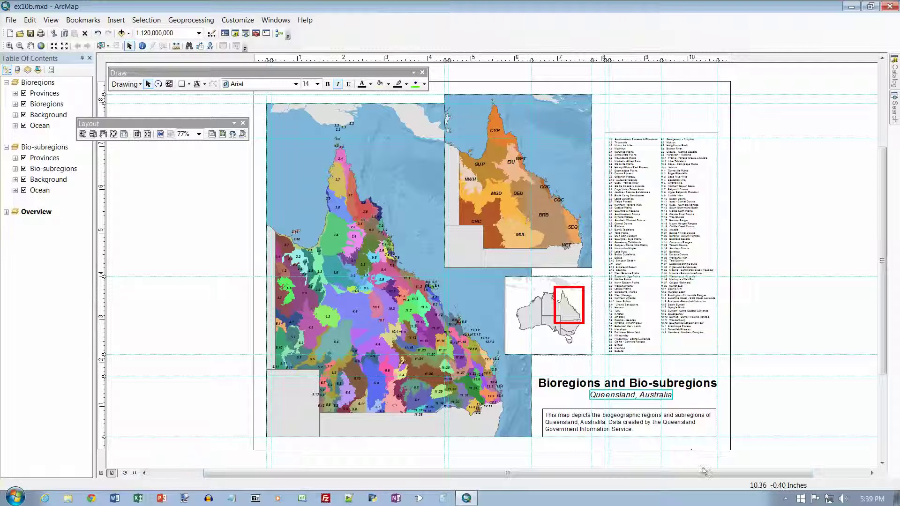
# Step: Nudge the description text box up until it sits close beneath the subtitle
pyautogui.click(647, 416)
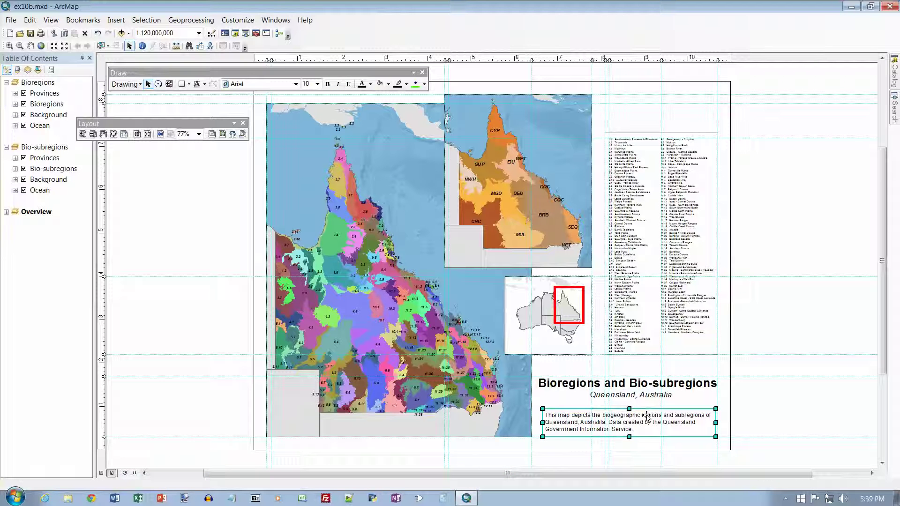
pyautogui.rightClick(666, 417)
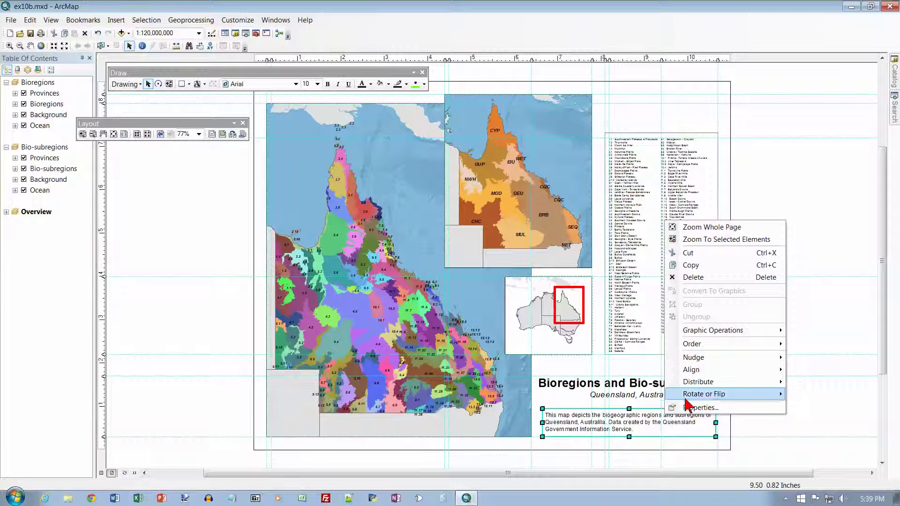
pyautogui.moveTo(697, 364)
pyautogui.click(592, 370)
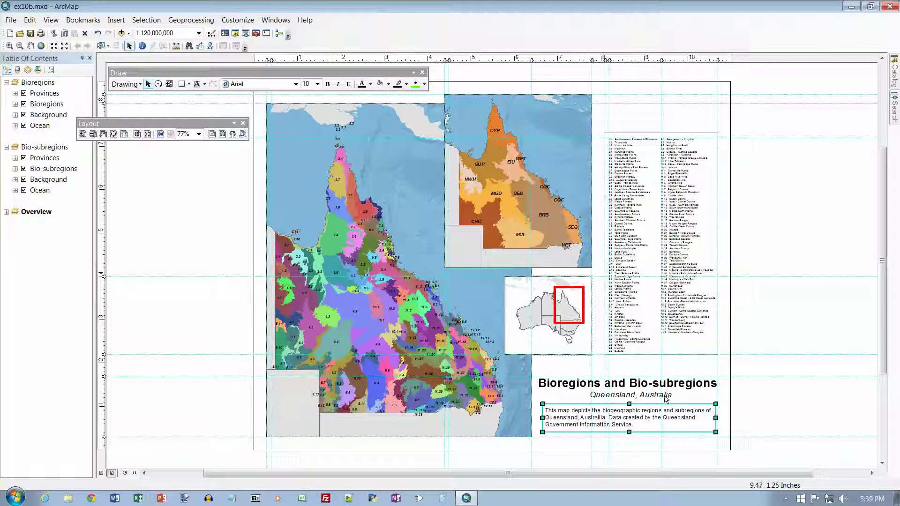
pyautogui.rightClick(639, 424)
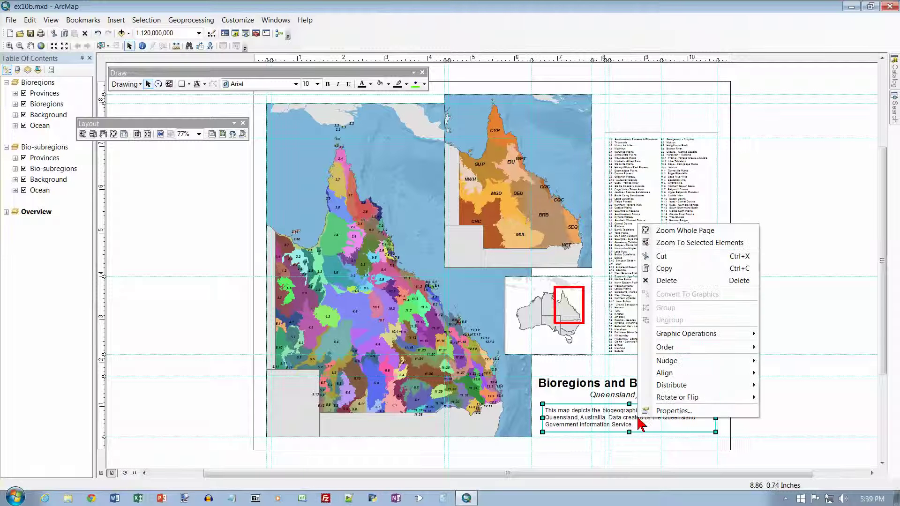
pyautogui.moveTo(675, 362)
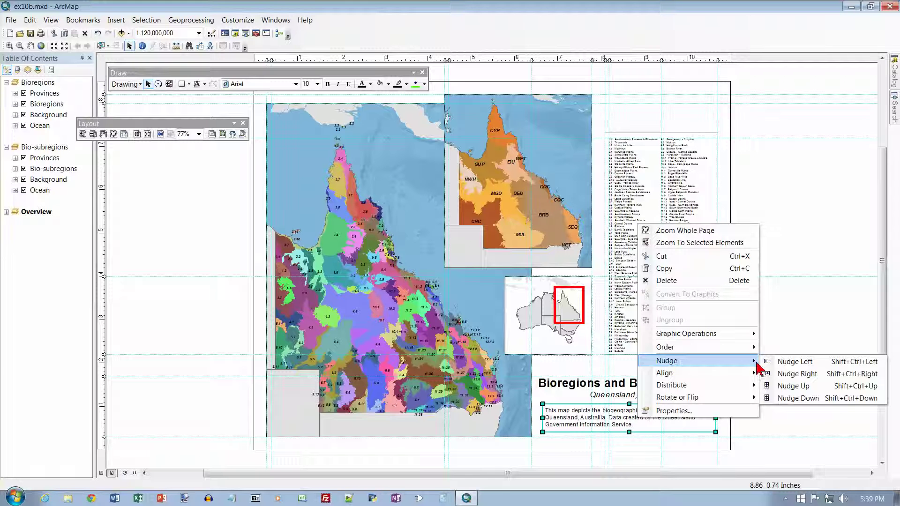
pyautogui.click(792, 385)
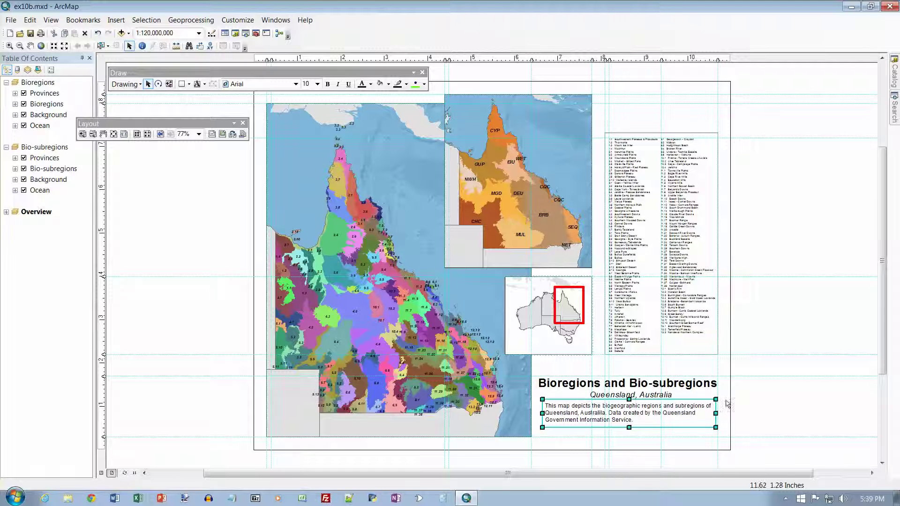
# Step: Select the description box, subtitle and main title together and align their centers
pyautogui.keyDown('shift'); pyautogui.click(655, 397); pyautogui.keyUp('shift')
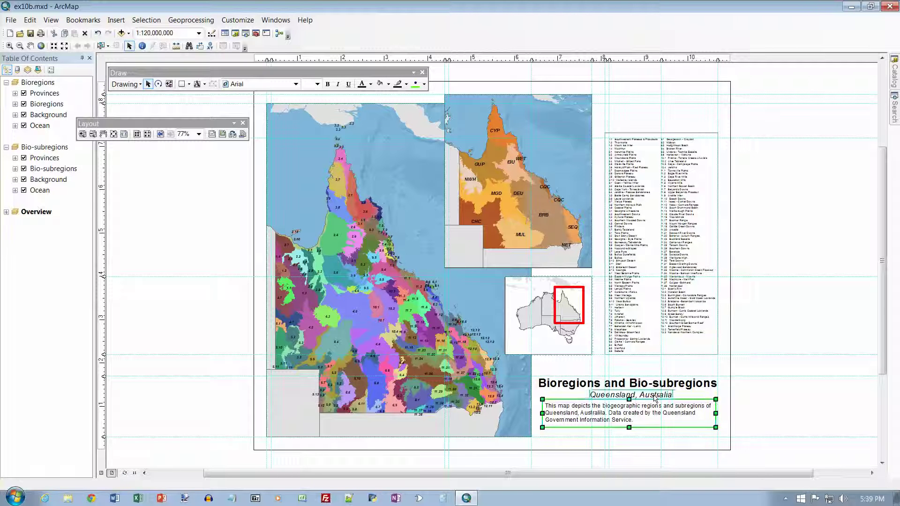
pyautogui.keyDown('shift'); pyautogui.click(671, 385); pyautogui.keyUp('shift')
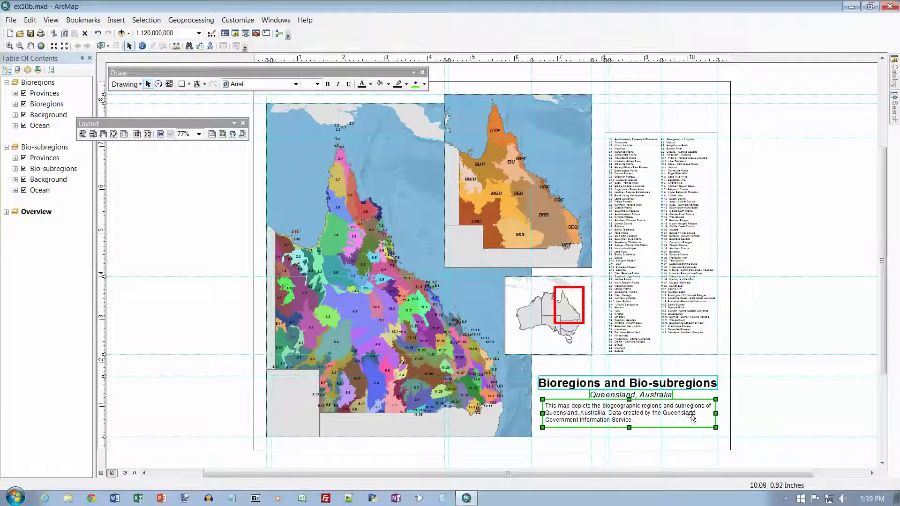
pyautogui.rightClick(667, 418)
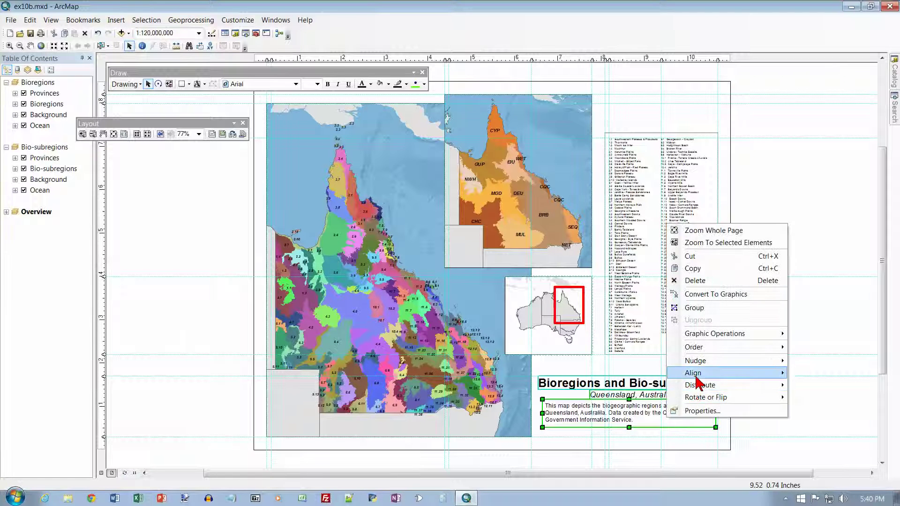
pyautogui.moveTo(698, 377)
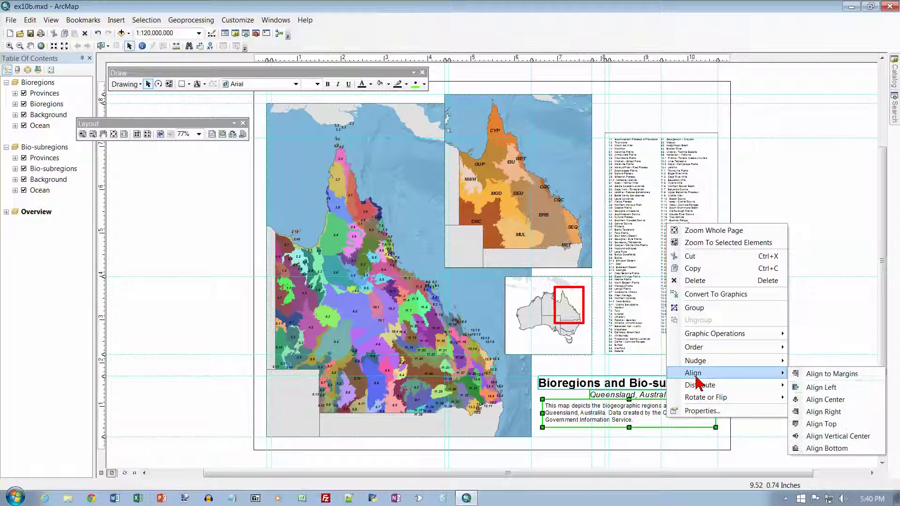
pyautogui.click(816, 400)
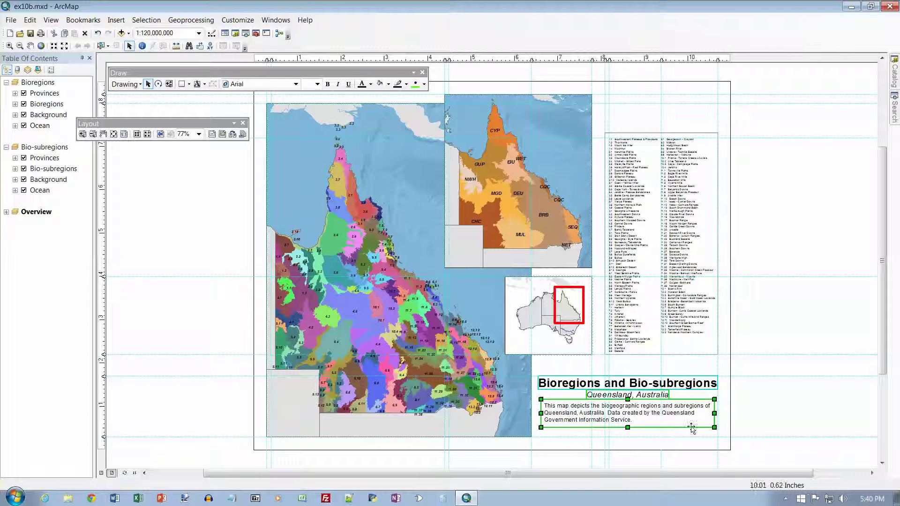
# Step: Group the main title, the "Queensland, Australia" subtitle and the description box into one element
pyautogui.rightClick(654, 400)
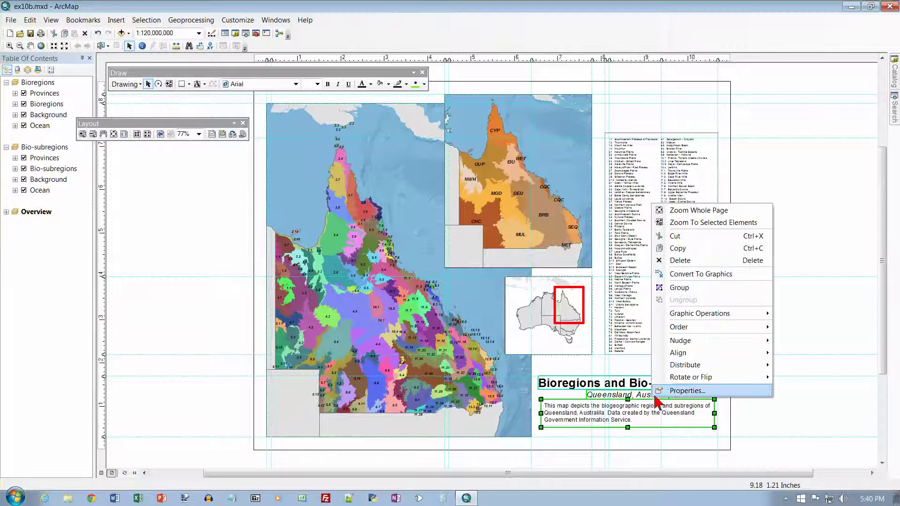
pyautogui.moveTo(687, 341)
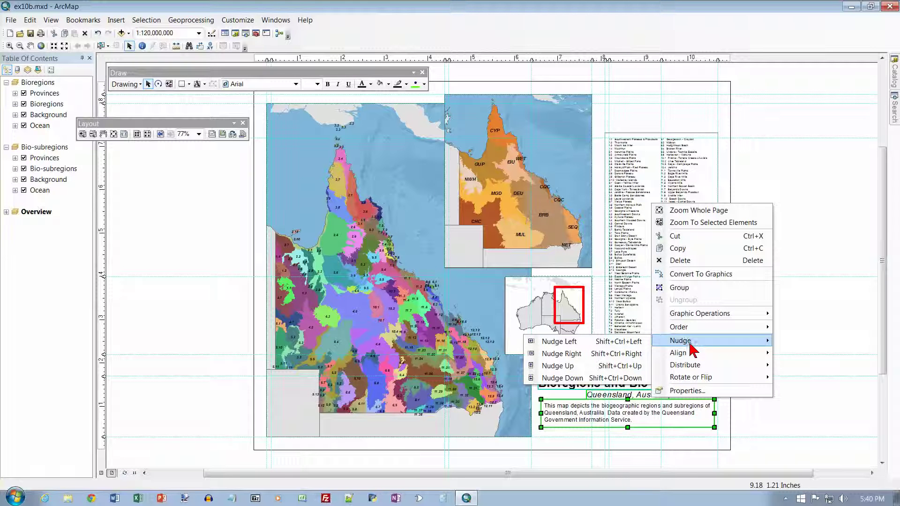
pyautogui.click(693, 289)
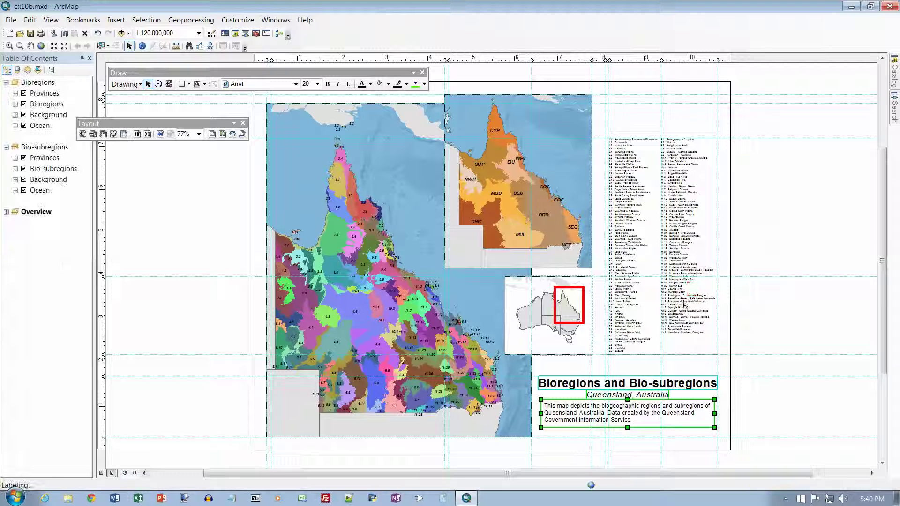
pyautogui.click(654, 396)
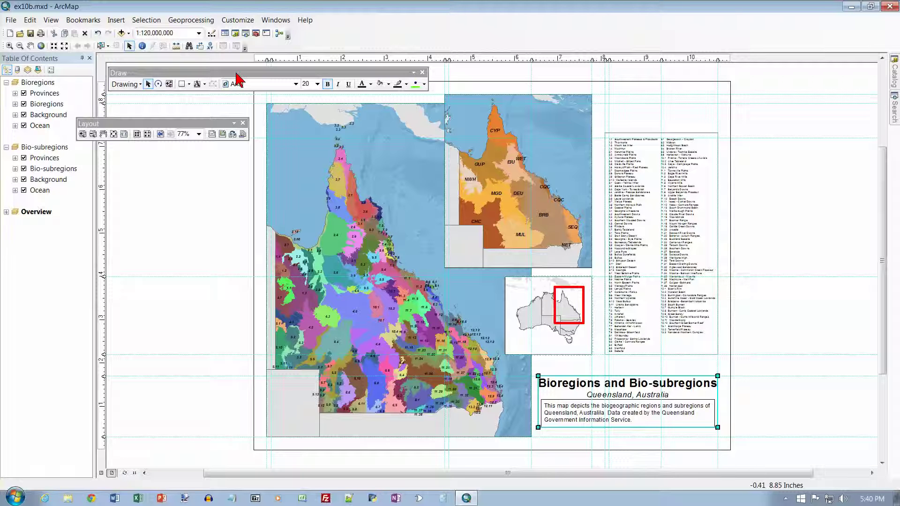
# Step: Draw a rectangle about 4.3 in wide and 1.17 in high over the grouped title text and fill it with pale orange
pyautogui.click(189, 85)
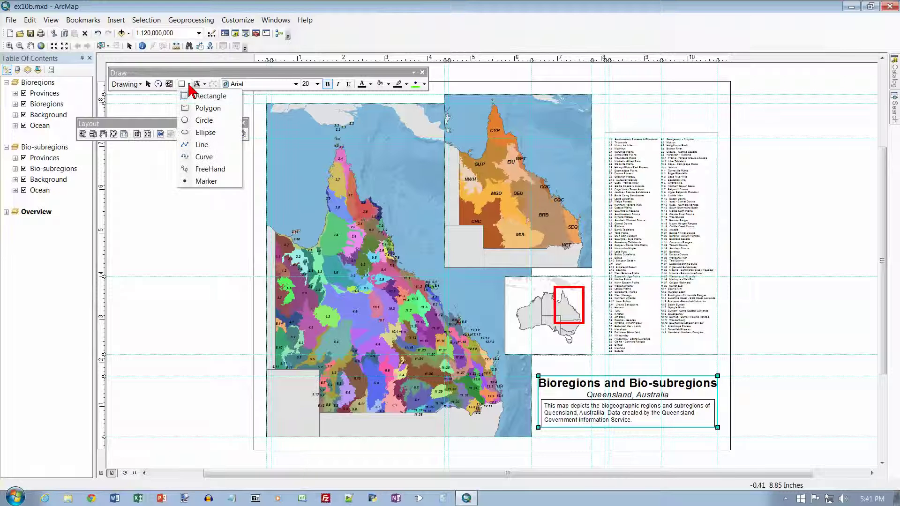
pyautogui.click(183, 86)
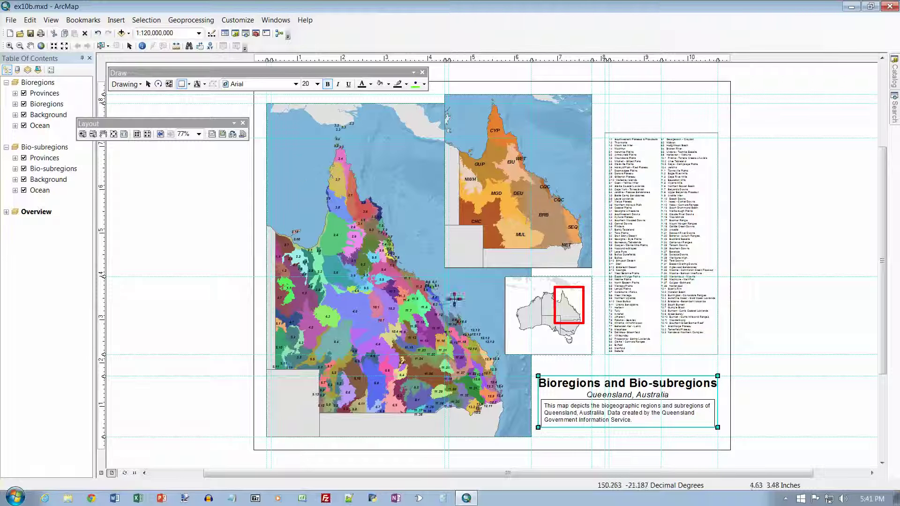
pyautogui.moveTo(538, 375); pyautogui.dragTo(717, 427)
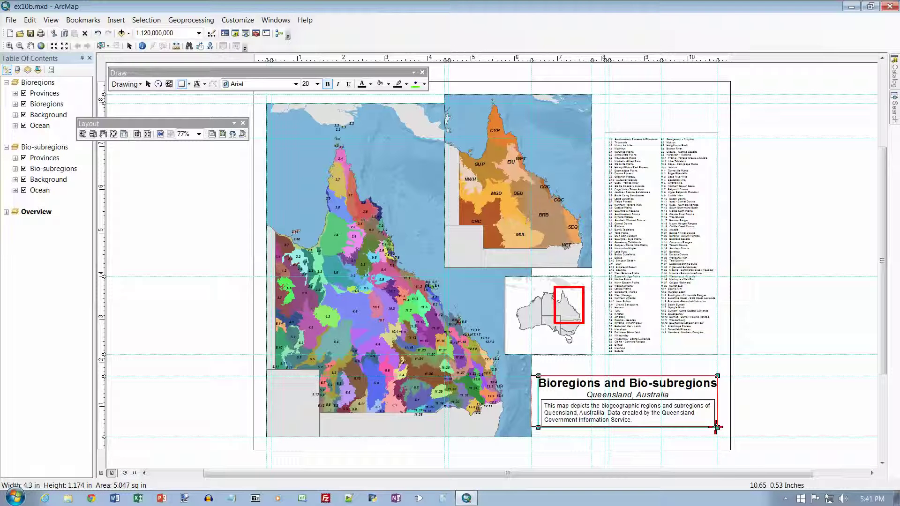
pyautogui.moveTo(717, 427); pyautogui.dragTo(713, 427)
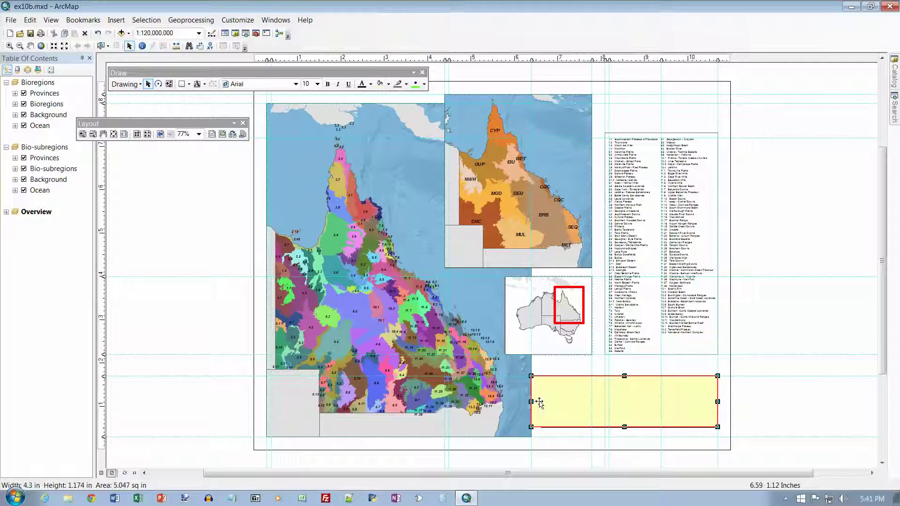
pyautogui.moveTo(537, 403); pyautogui.dragTo(533, 404)
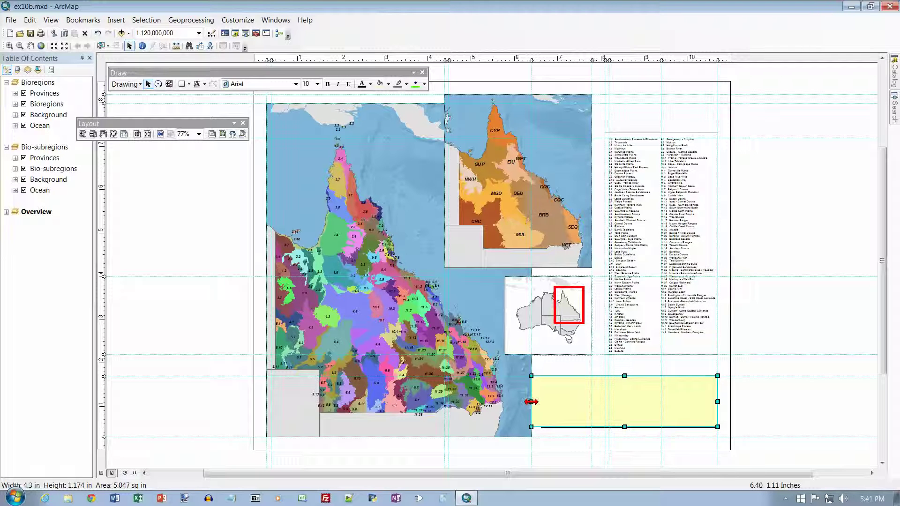
pyautogui.moveTo(532, 402); pyautogui.dragTo(557, 405)
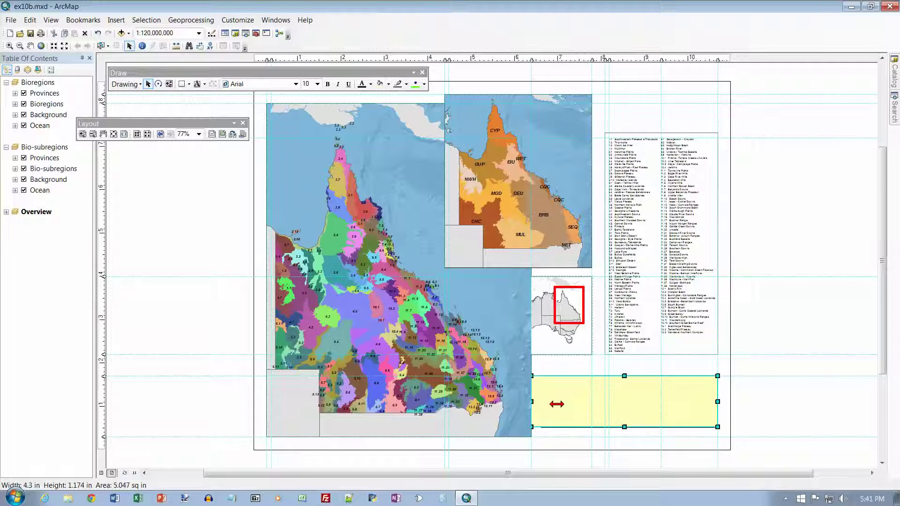
pyautogui.moveTo(558, 407); pyautogui.dragTo(538, 406)
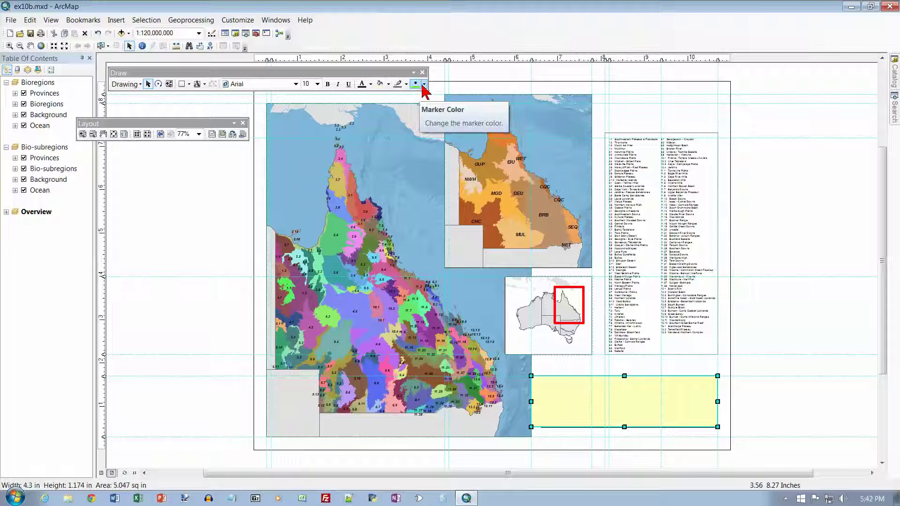
pyautogui.click(389, 84)
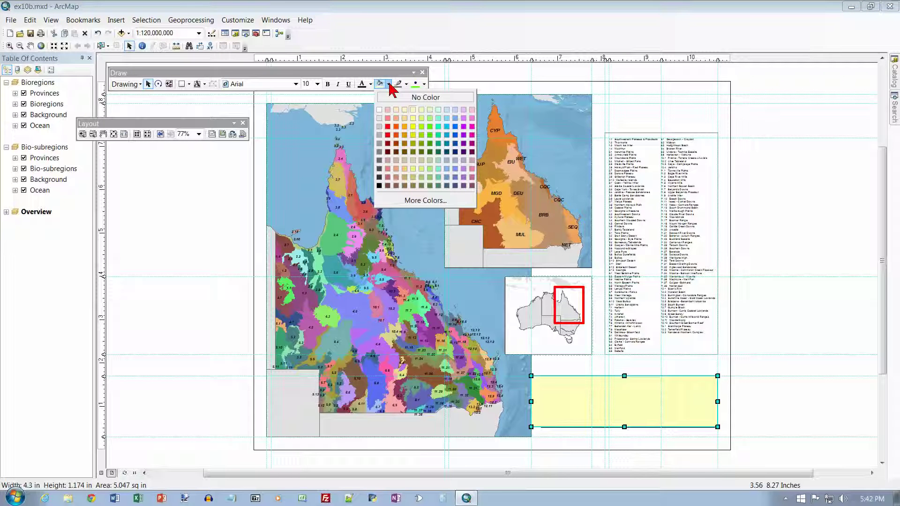
pyautogui.click(397, 111)
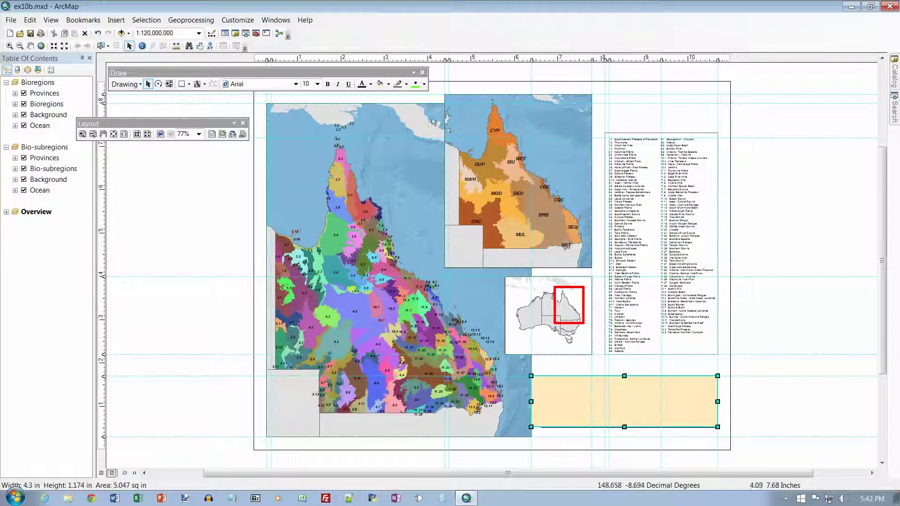
# Step: Send the pale orange rectangle to the back, behind the grouped title text
pyautogui.rightClick(598, 388)
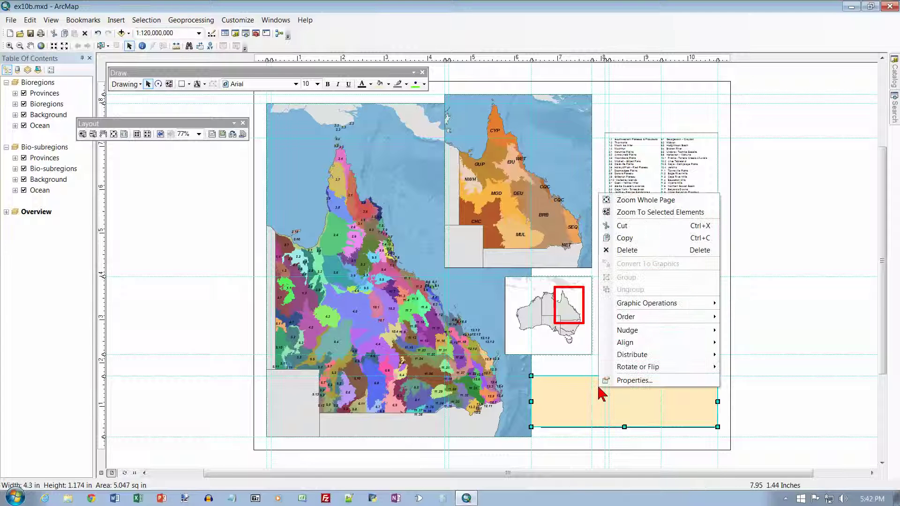
pyautogui.moveTo(651, 321)
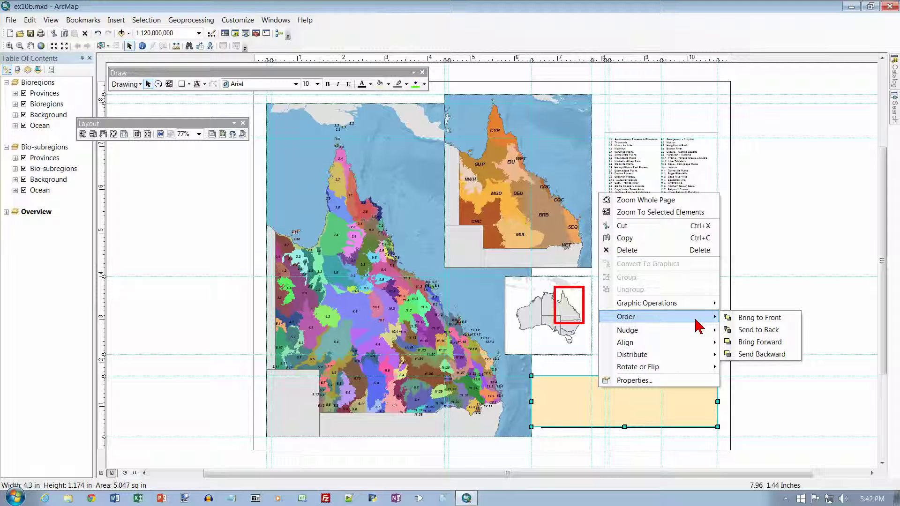
pyautogui.click(746, 331)
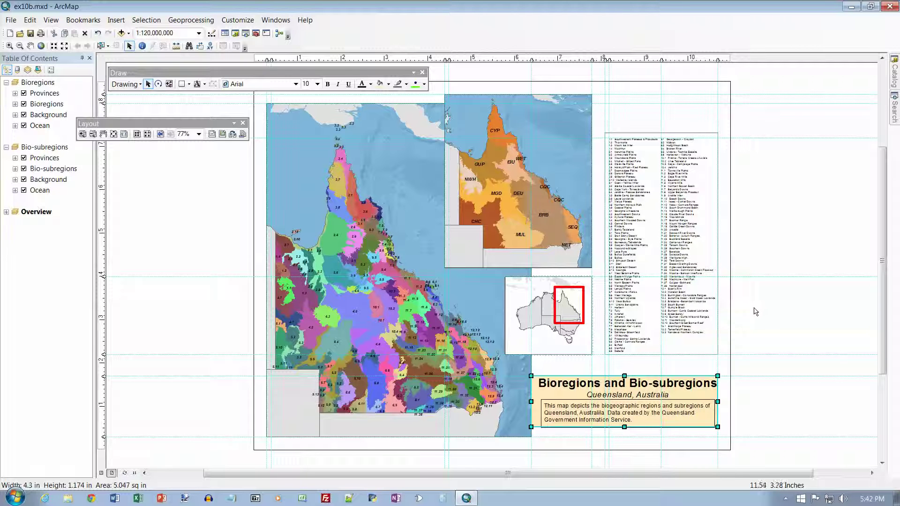
# Step: Undo sending the rectangle to the back
pyautogui.click(619, 386)
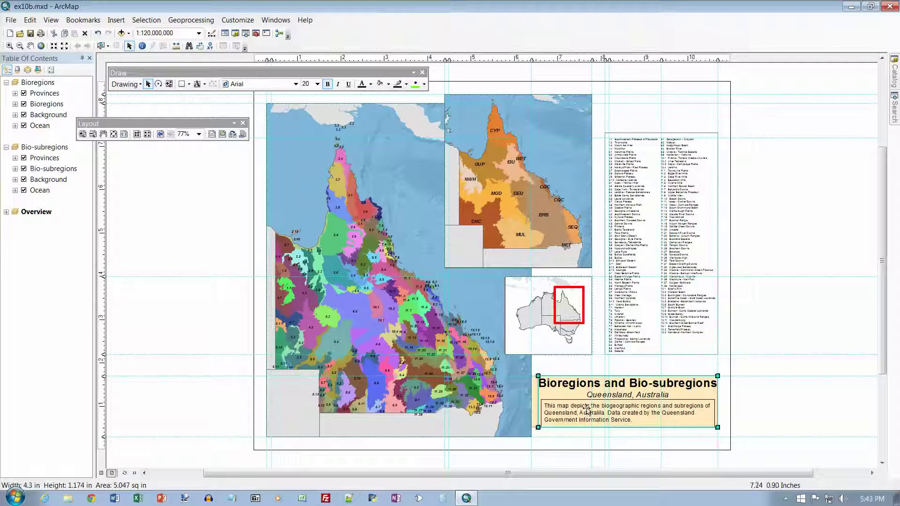
pyautogui.click(98, 33)
pyautogui.hotkey('ctrl', 'y')
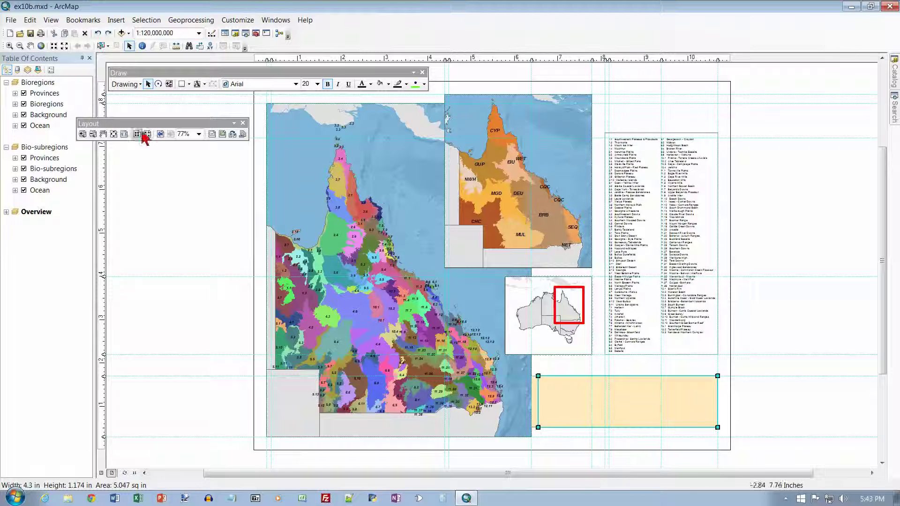
# Step: Stretch the rectangle's bottom edge down to the lower guide, level with the bottom of the main map
pyautogui.click(718, 427)
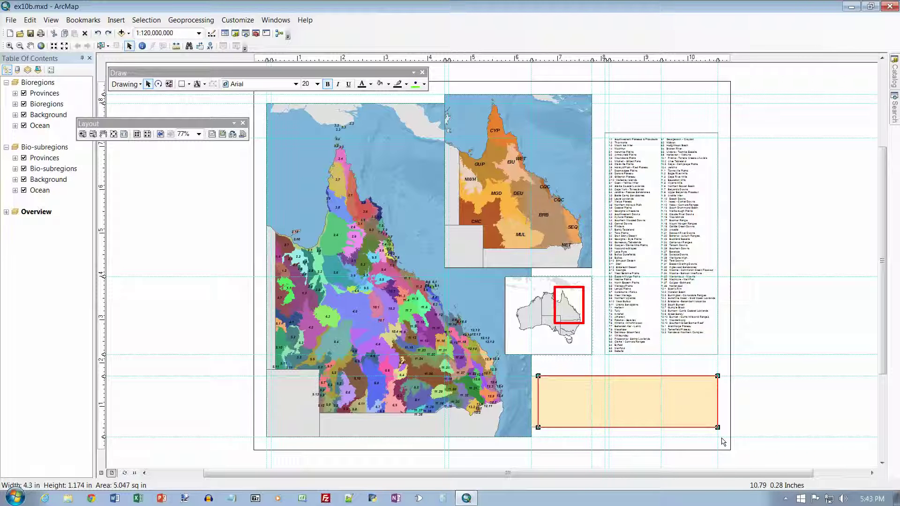
pyautogui.moveTo(720, 443); pyautogui.dragTo(719, 441)
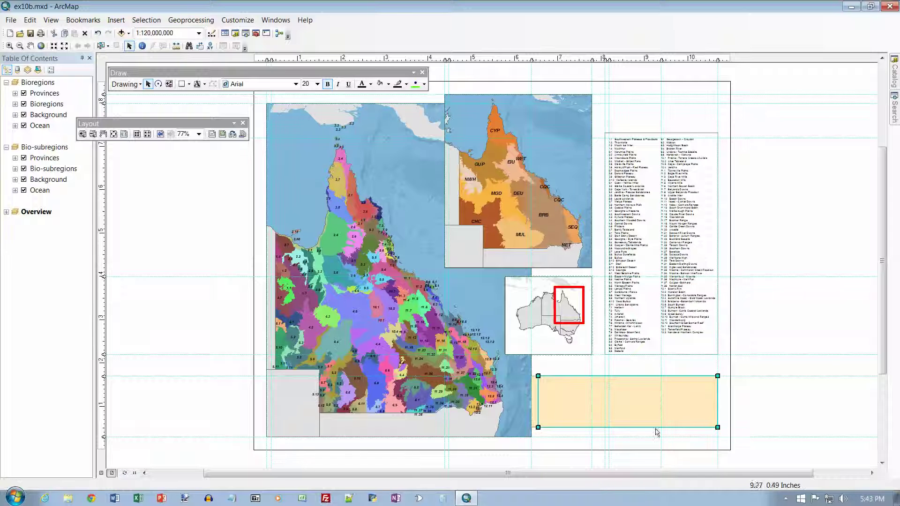
pyautogui.moveTo(538, 409); pyautogui.dragTo(531, 410)
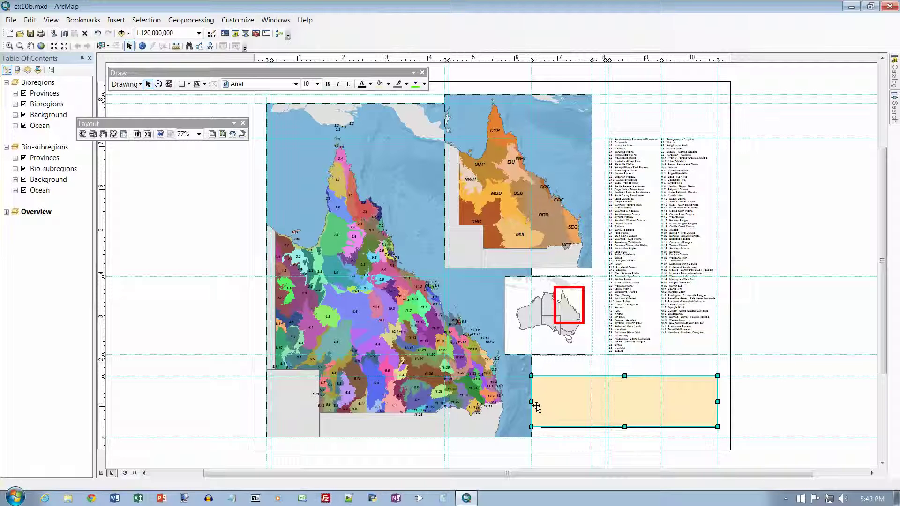
pyautogui.moveTo(624, 428); pyautogui.dragTo(626, 436)
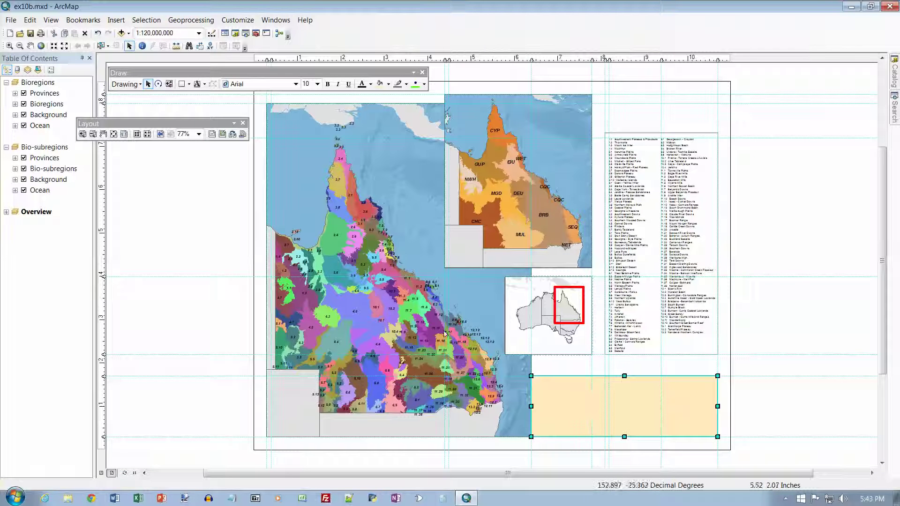
# Step: Send the enlarged rectangle to the back, behind the grouped title text
pyautogui.rightClick(614, 396)
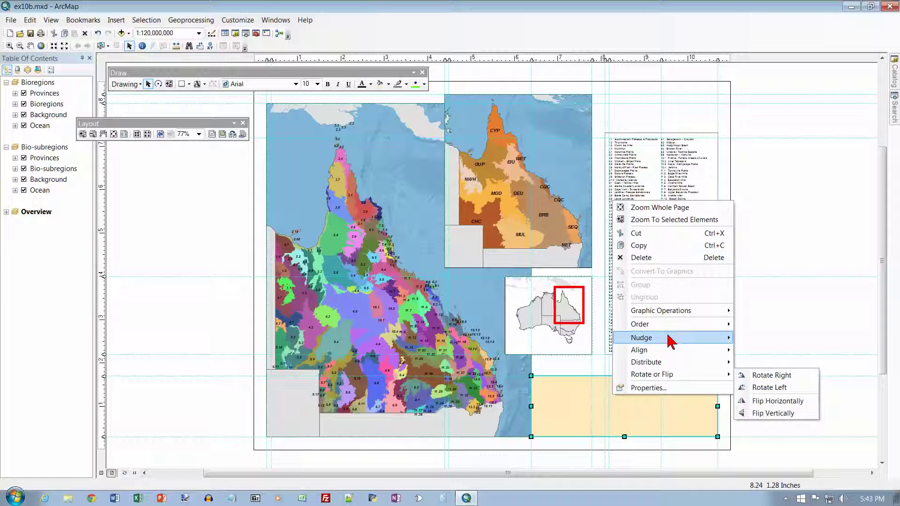
pyautogui.moveTo(688, 325)
pyautogui.click(766, 342)
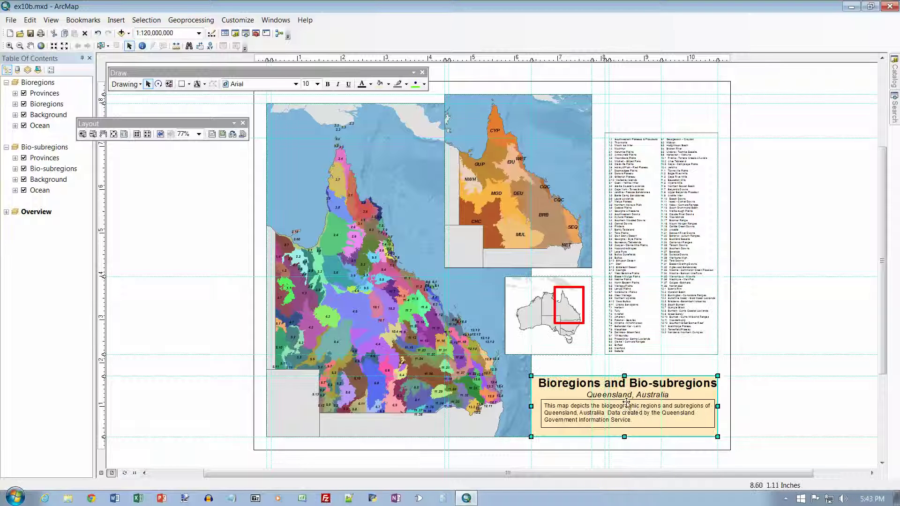
# Step: Select the background rectangle together with the text group and align their vertical centers
pyautogui.click(615, 431)
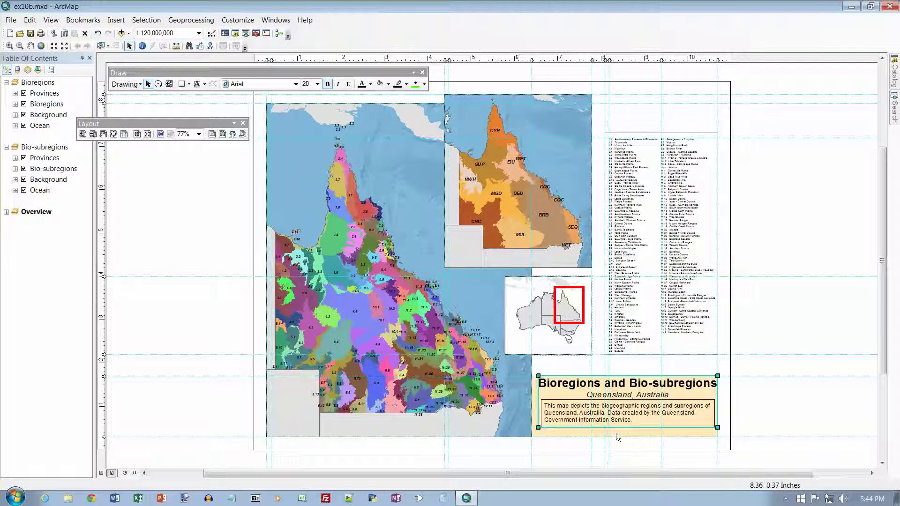
pyautogui.click(619, 407)
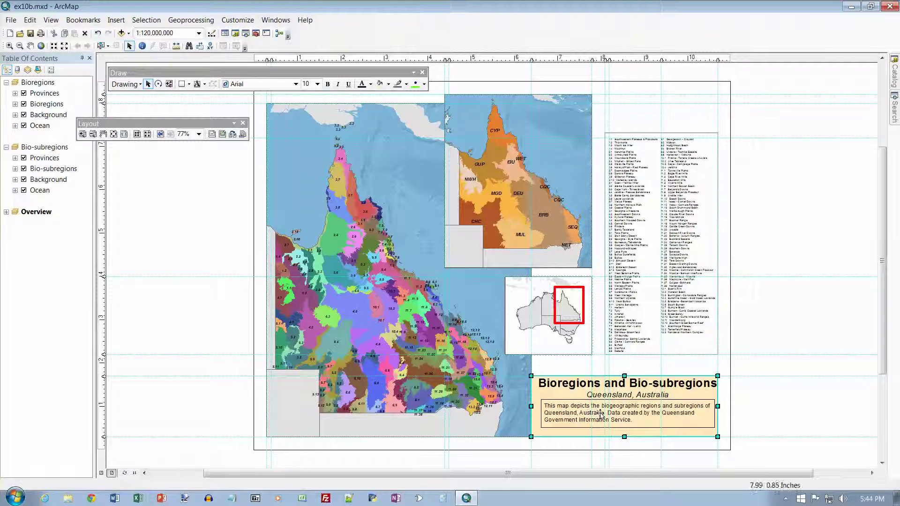
pyautogui.keyDown('shift'); pyautogui.click(603, 434); pyautogui.keyUp('shift')
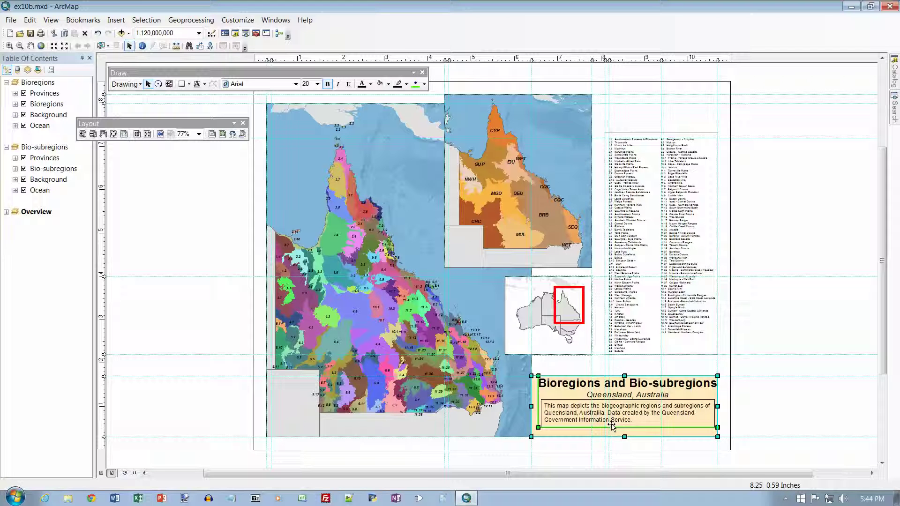
pyautogui.rightClick(618, 411)
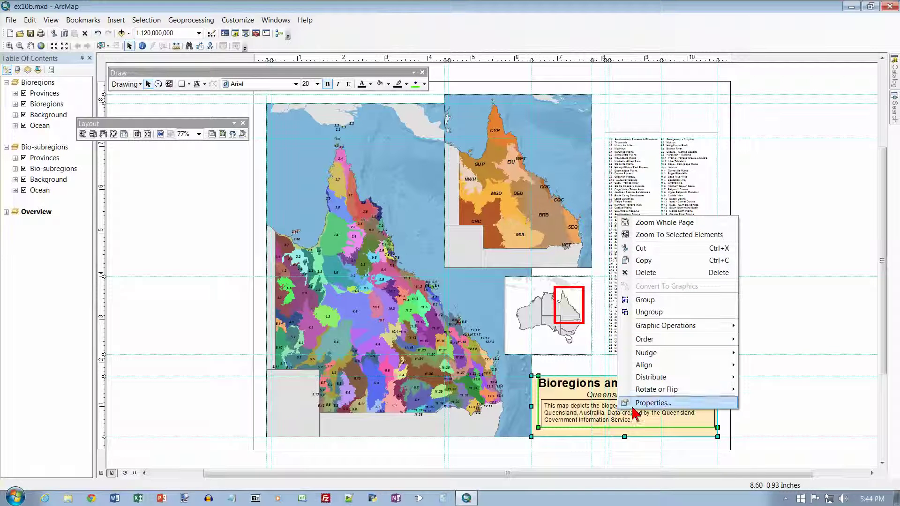
pyautogui.moveTo(661, 368)
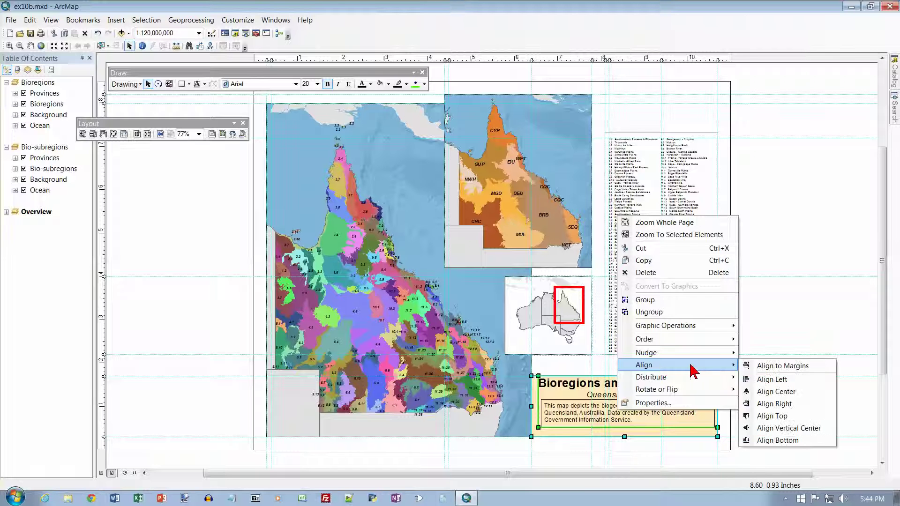
pyautogui.click(778, 432)
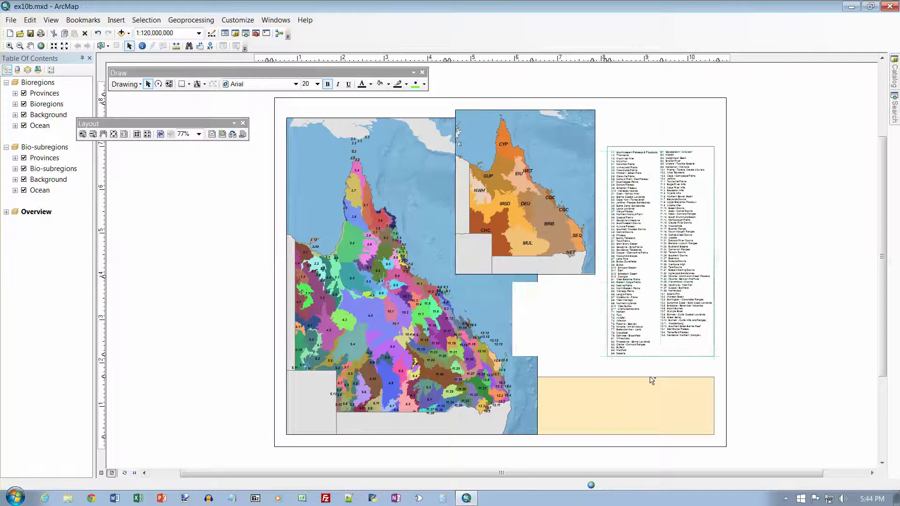
# Step: Align the text group and the background rectangle on their horizontal centers and group them together
pyautogui.scroll(-2, 653, 381)
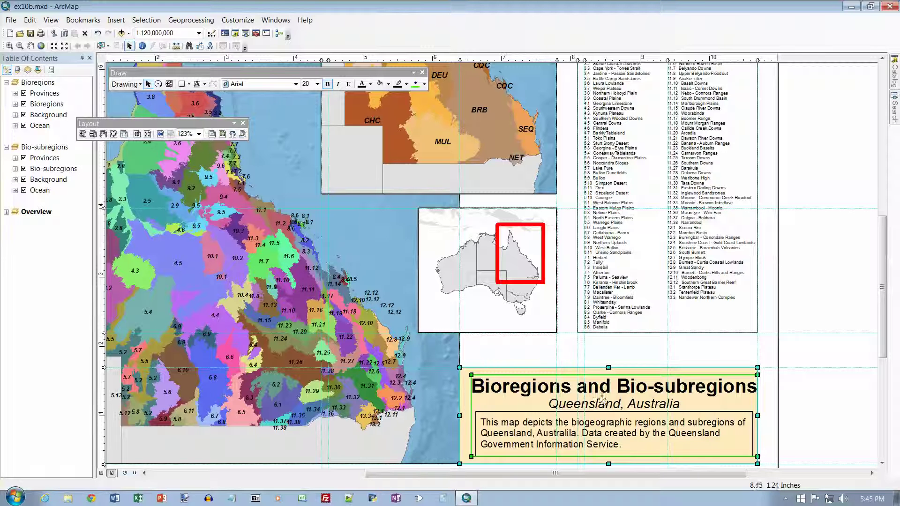
pyautogui.rightClick(626, 389)
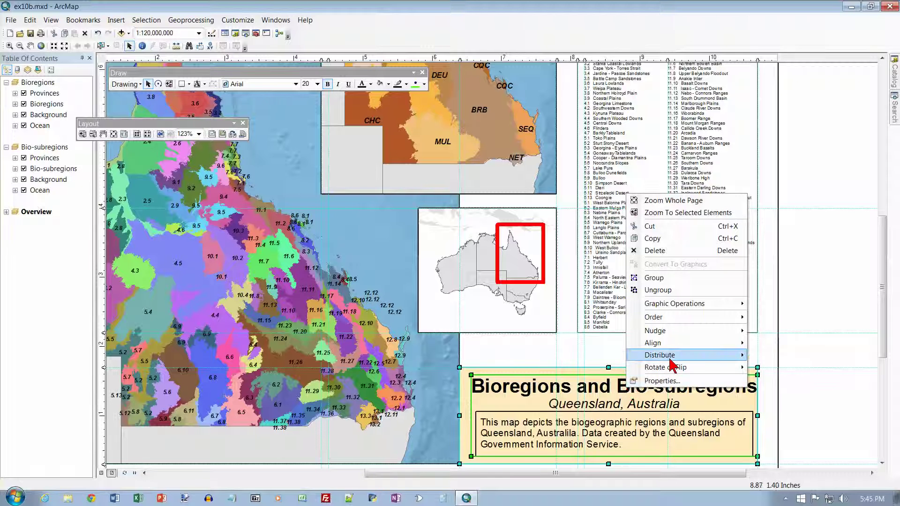
pyautogui.moveTo(680, 344)
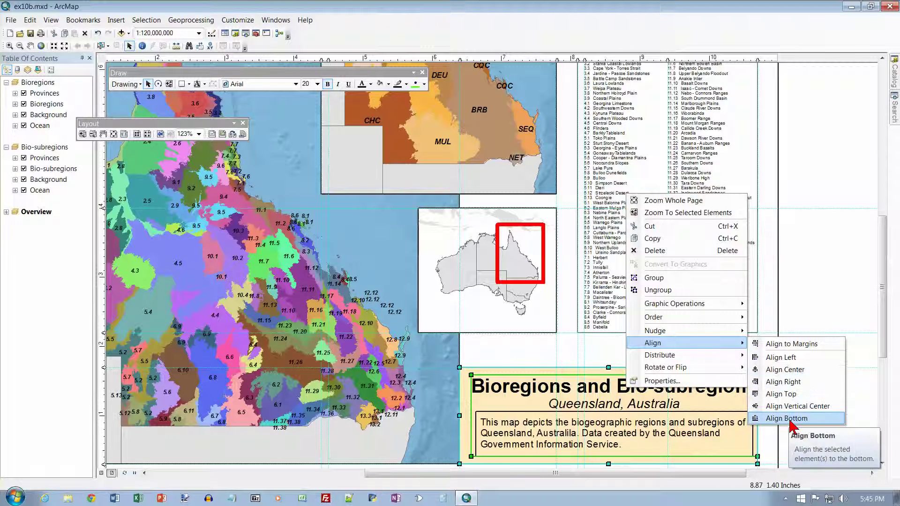
pyautogui.click(787, 373)
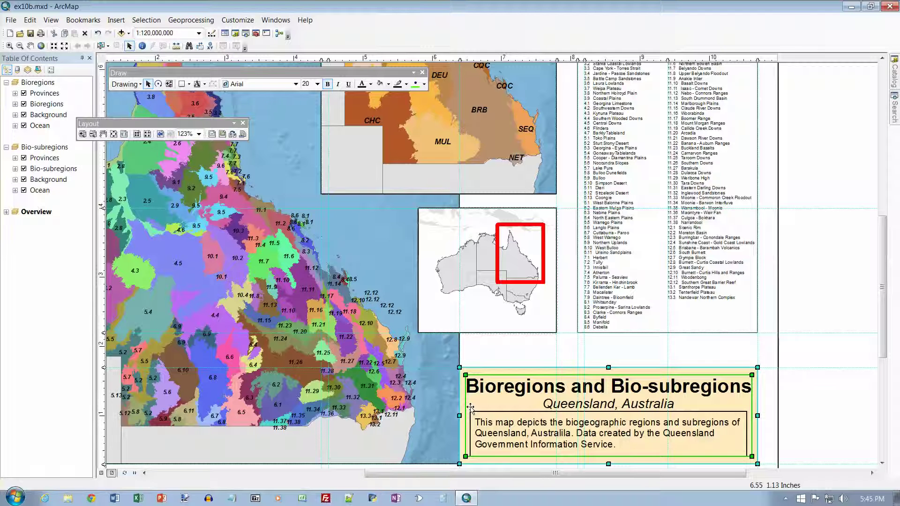
pyautogui.rightClick(521, 392)
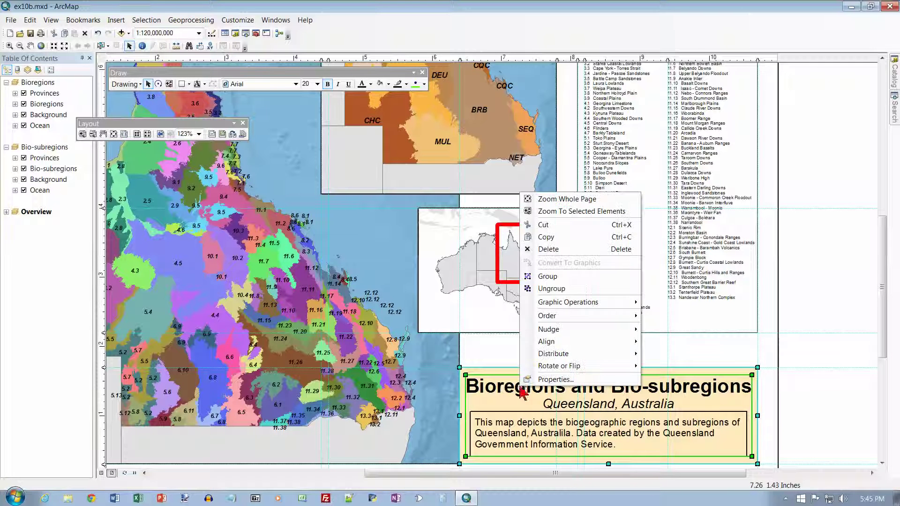
pyautogui.click(547, 277)
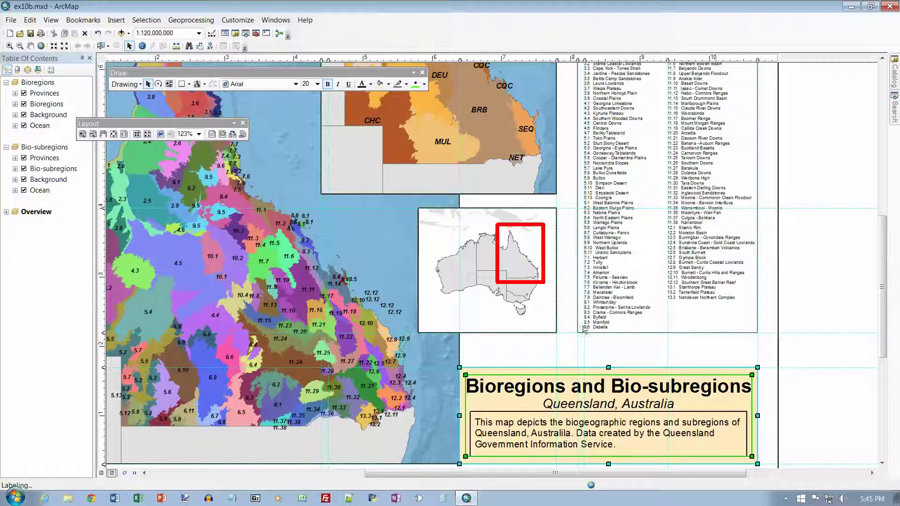